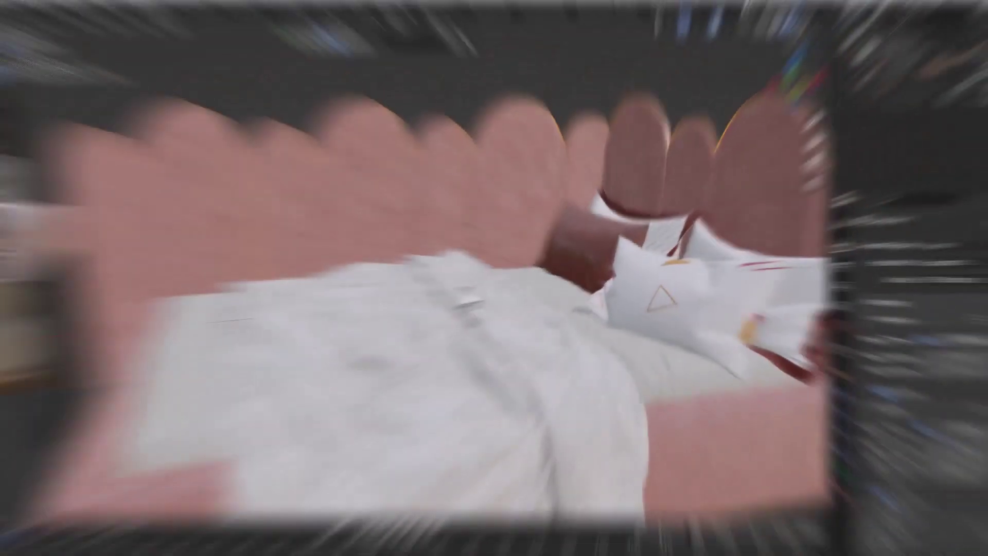
Inspect the bed from several angles, then make the cemara collection with Camera.001 visible.
scroll(477, 286, down, 5)
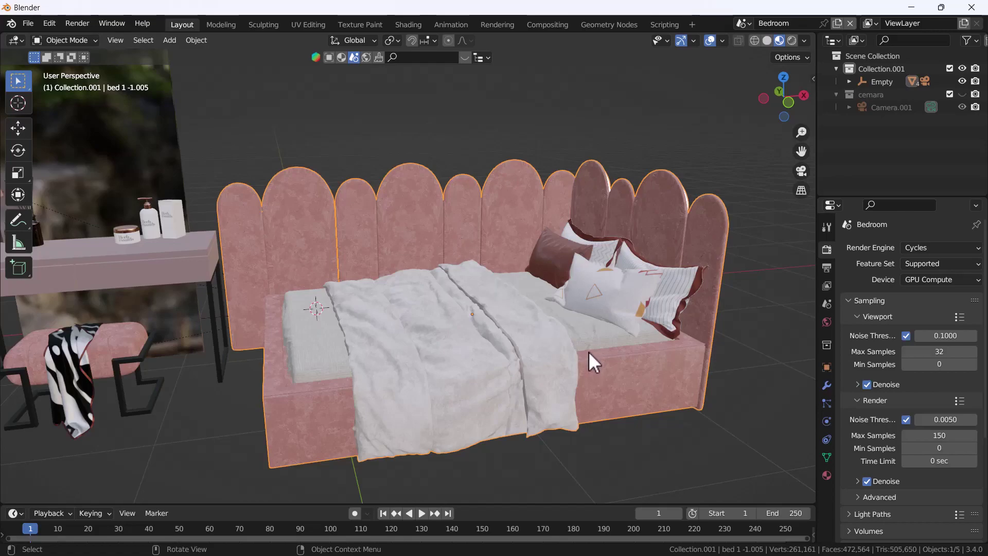
scroll(582, 340, up, 6)
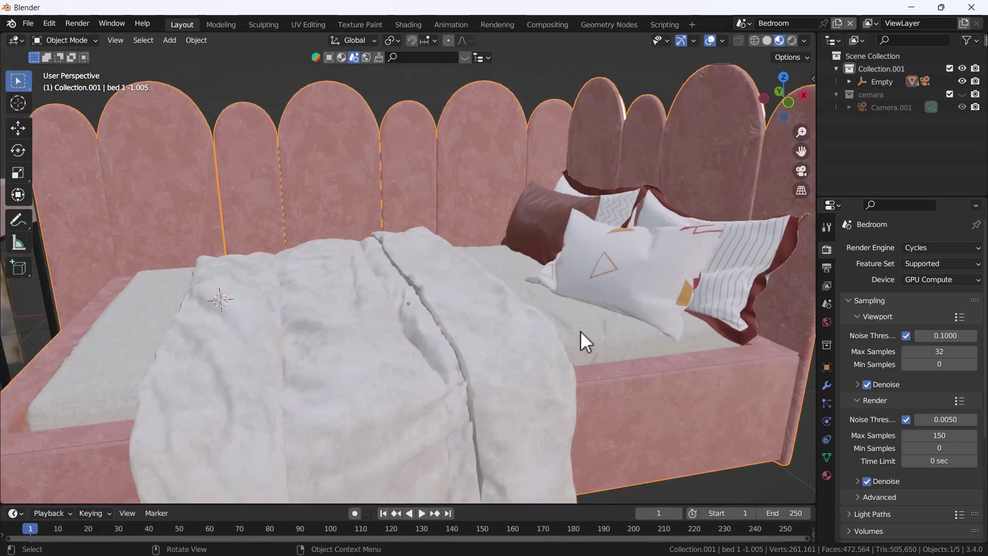
scroll(475, 176, down, 8)
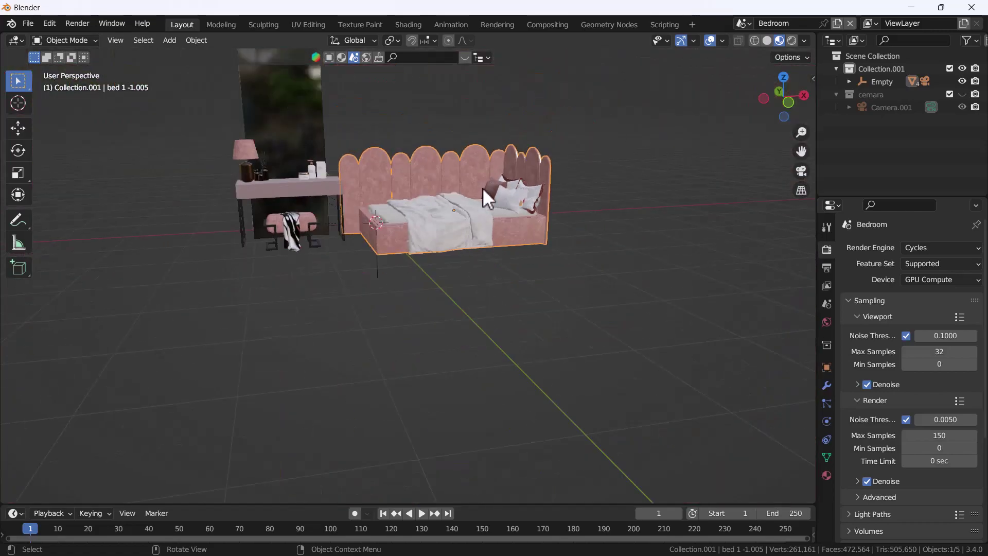
scroll(412, 203, up, 4)
middle_drag(477, 308, 135, 138)
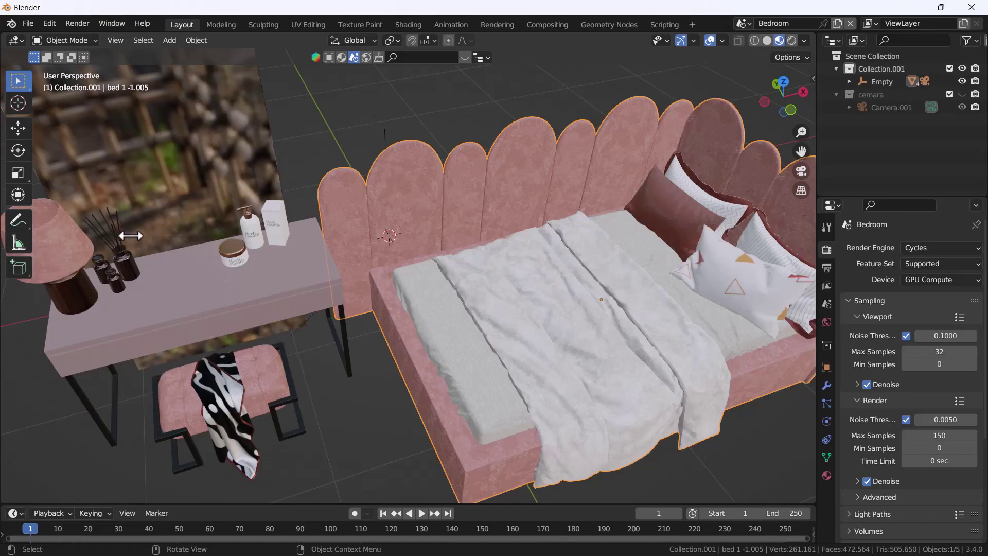
key(KP_Decimal)
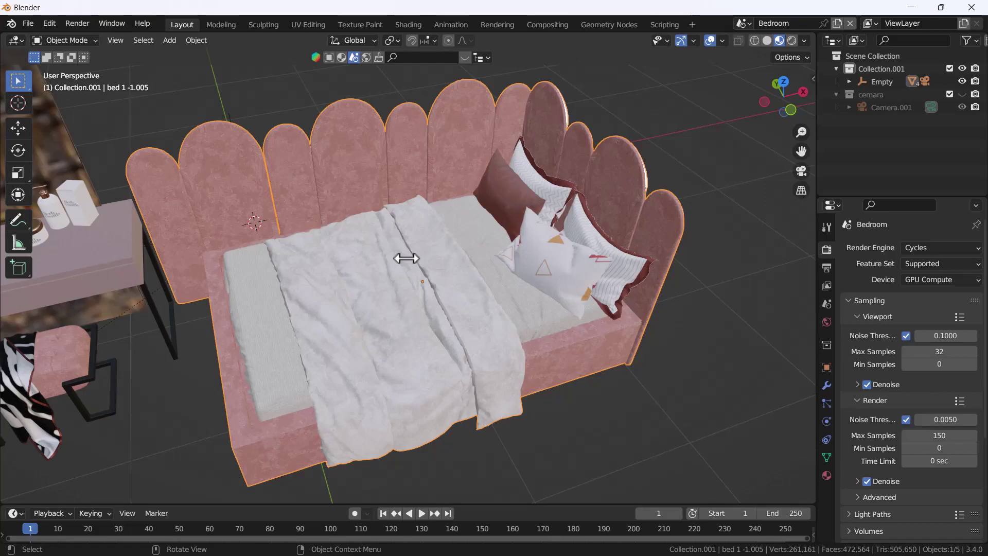
middle_drag(406, 258, 469, 288)
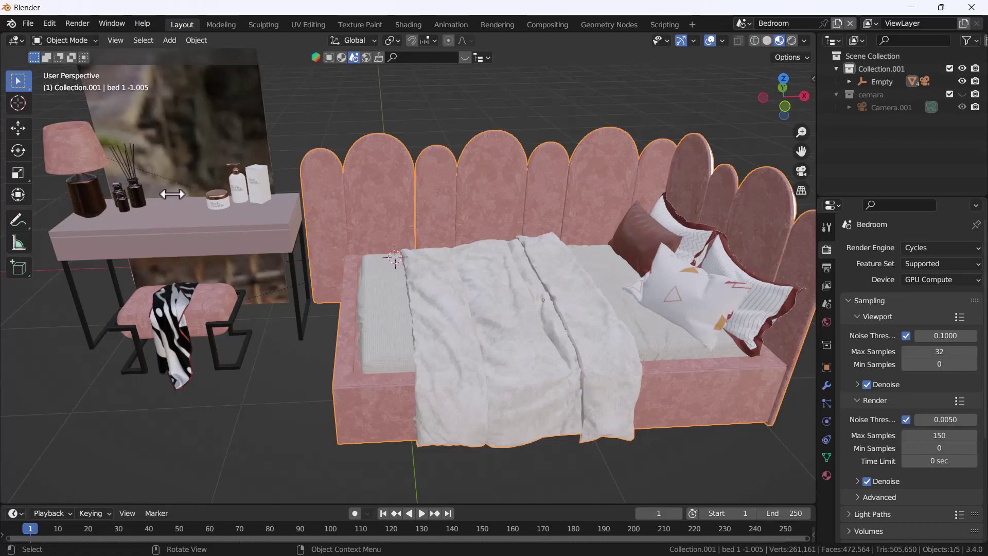
scroll(653, 280, up, 5)
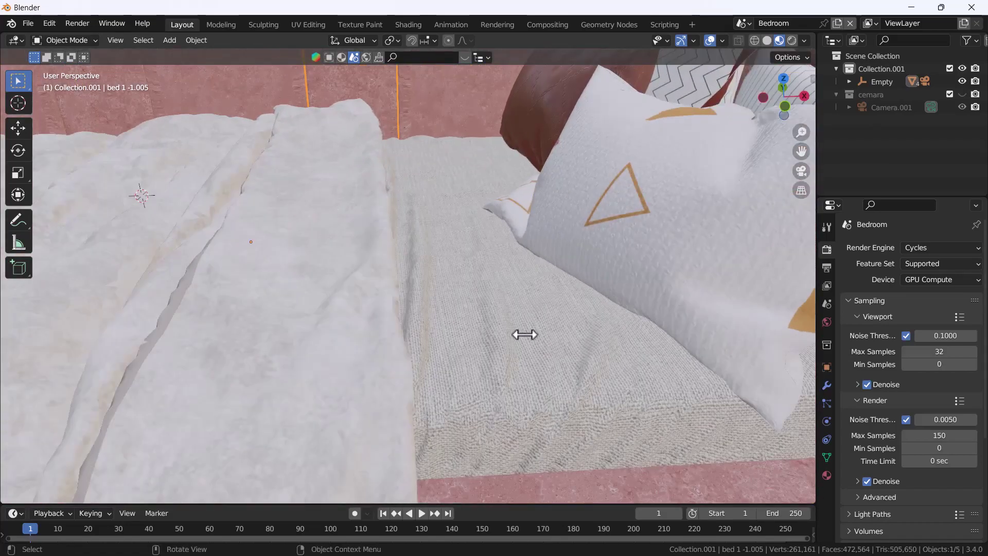
middle_drag(524, 335, 488, 333)
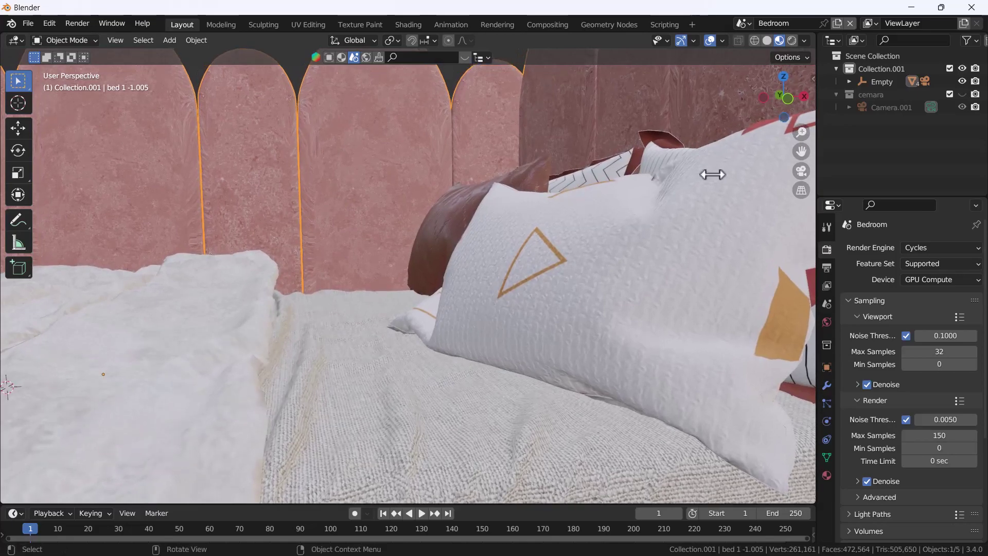
click(962, 94)
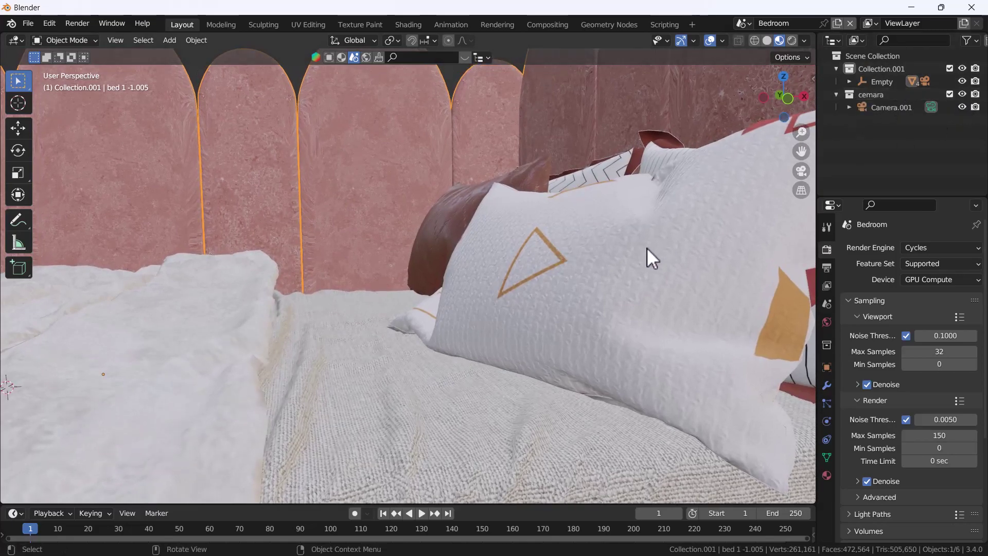
Look through Camera.001 with Lock Camera to View and reframe on the duvet and triangle pillow.
key(ctrl+alt+KP_0)
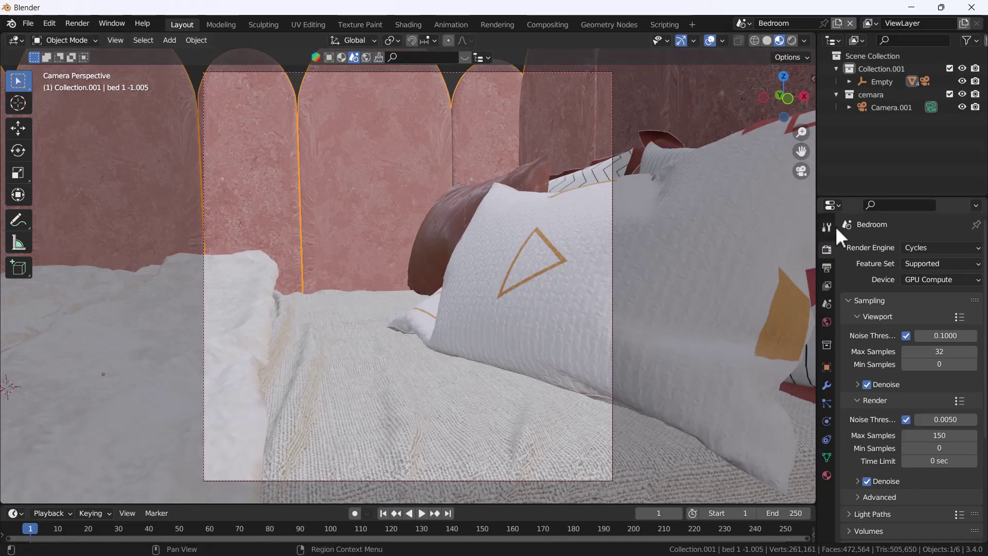
key(n)
click(809, 133)
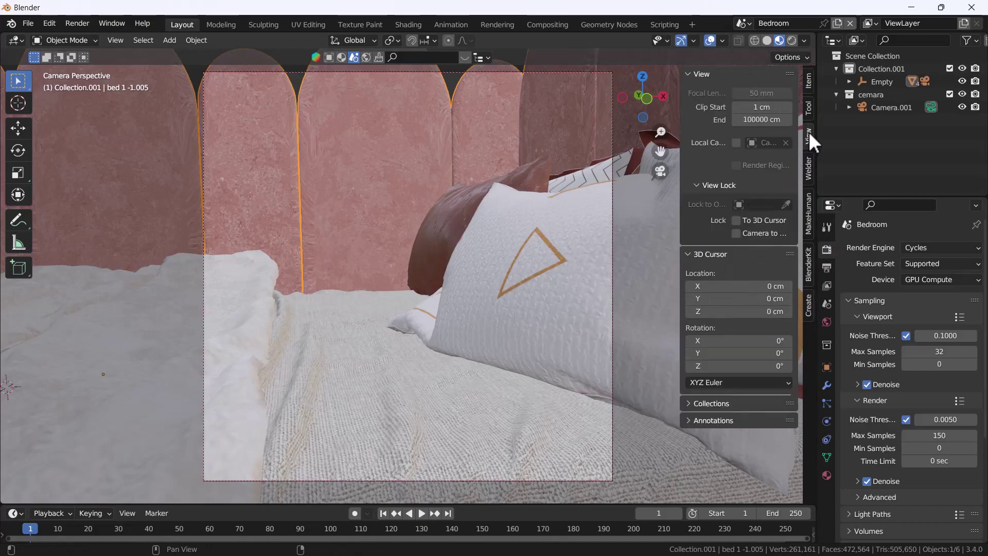
click(736, 234)
key(n)
middle_drag(501, 304, 448, 300)
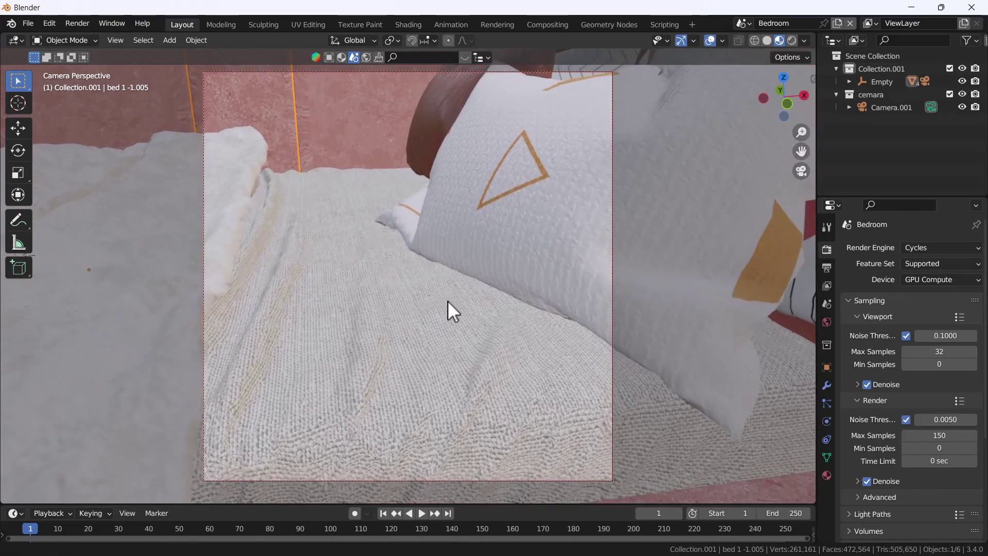
click(613, 85)
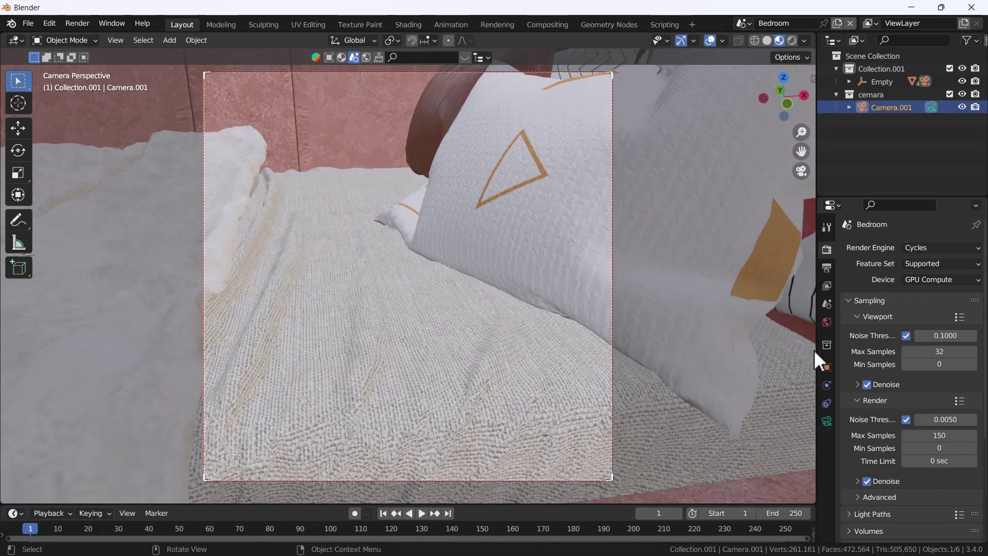
Set Camera.001's focal length to 150 mm and tighten the close-up of bed and pillow.
click(826, 420)
click(927, 308)
text(1)
text(50)
key(Return)
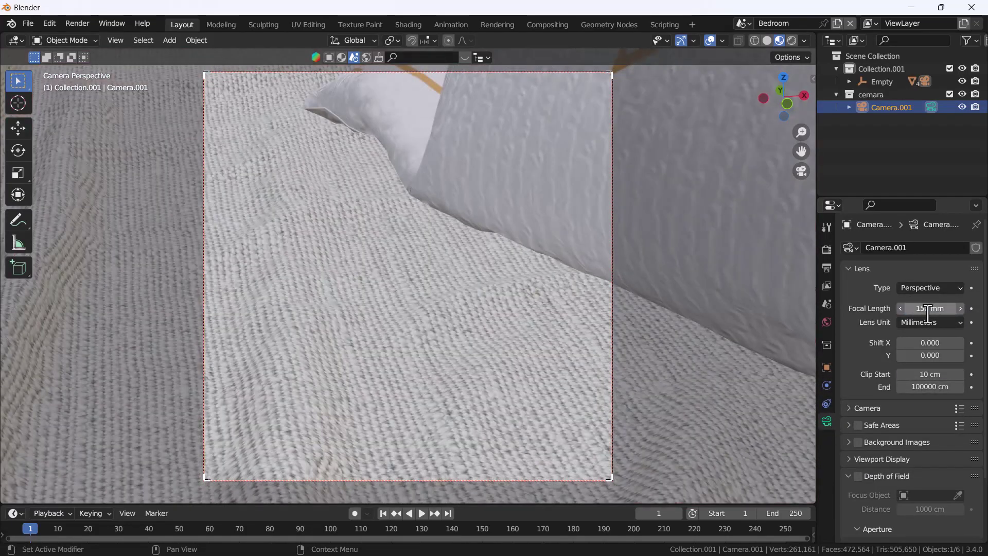
middle_drag(366, 240, 471, 322)
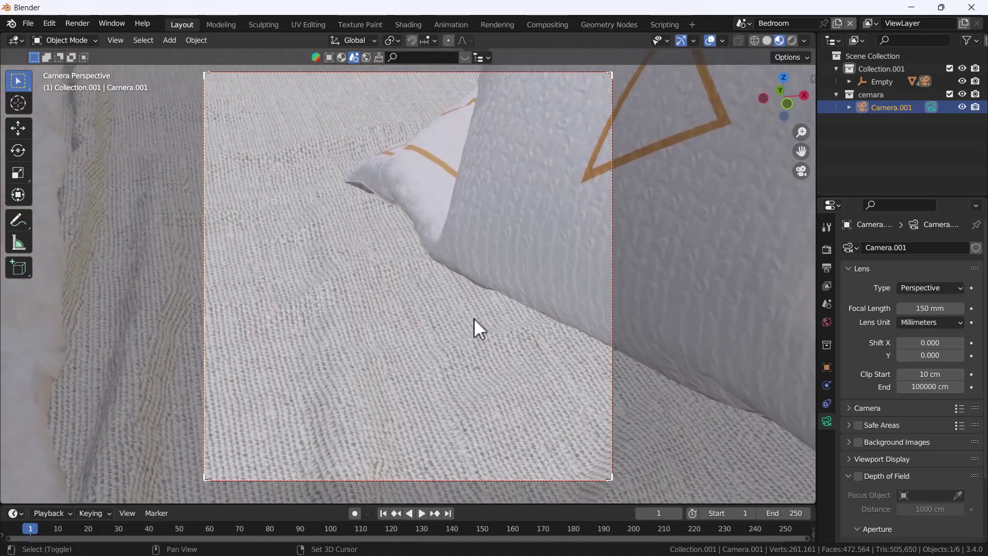
scroll(491, 252, down, 5)
mouse_move(480, 282)
middle_down()
mouse_move(483, 268)
mouse_move(489, 298)
mouse_move(507, 233)
mouse_move(482, 347)
mouse_move(489, 258)
mouse_move(483, 277)
middle_up()
click(491, 298)
Set the camera passepartout to 1.000 and split the viewport into two side-by-side views.
click(614, 264)
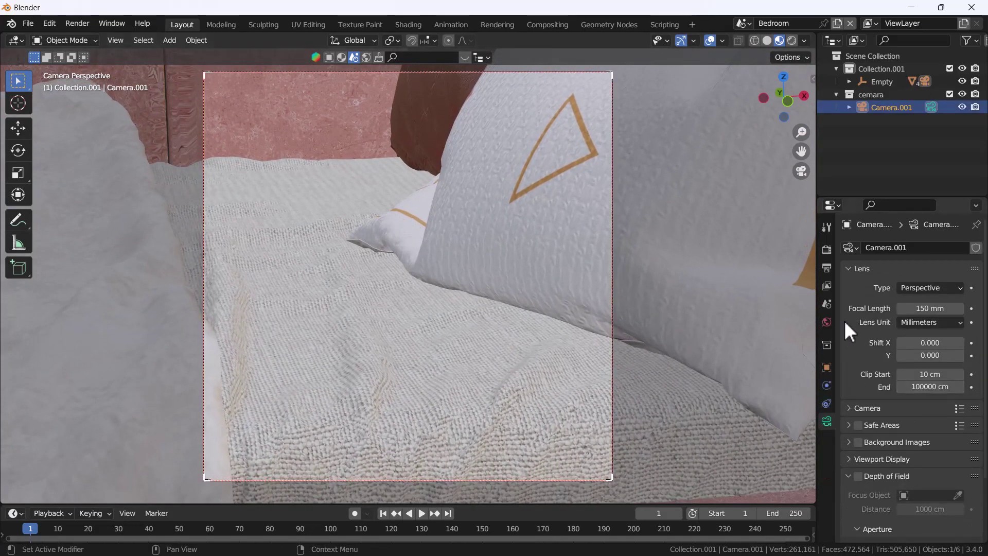
scroll(870, 391, down, 3)
click(853, 381)
drag(924, 477, 962, 476)
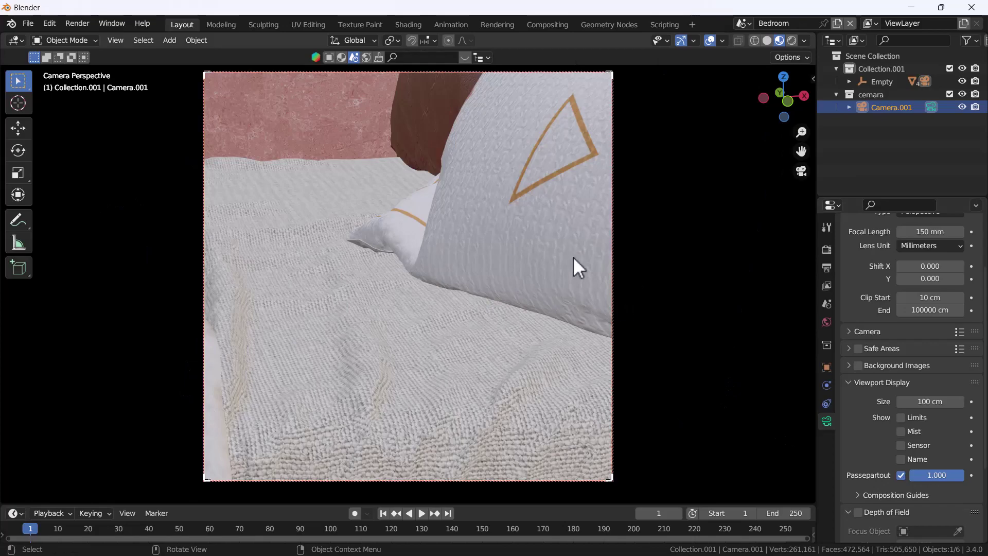
key(n)
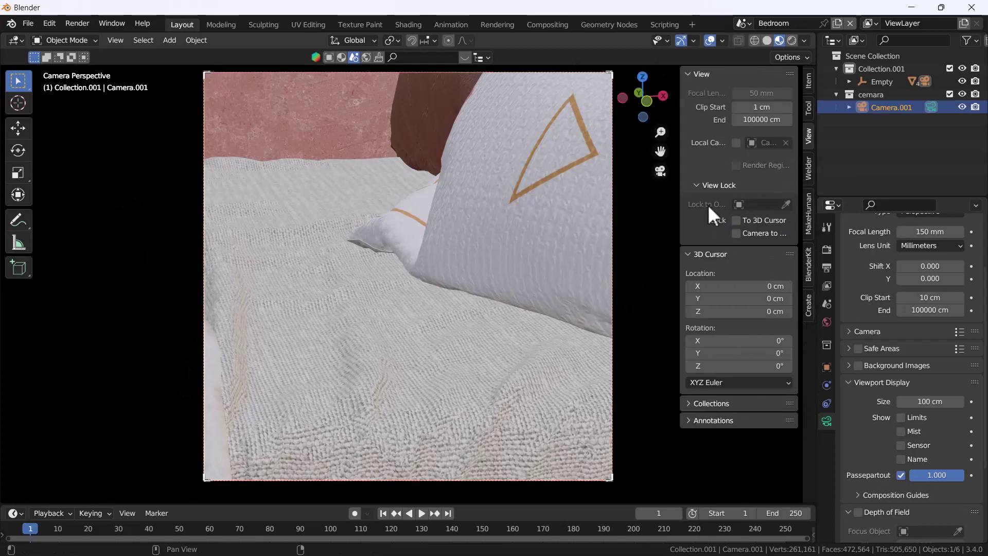
key(n)
drag(815, 31, 380, 268)
Orbit and zoom the second viewport freely onto the pink bed blanket.
scroll(192, 297, up, 5)
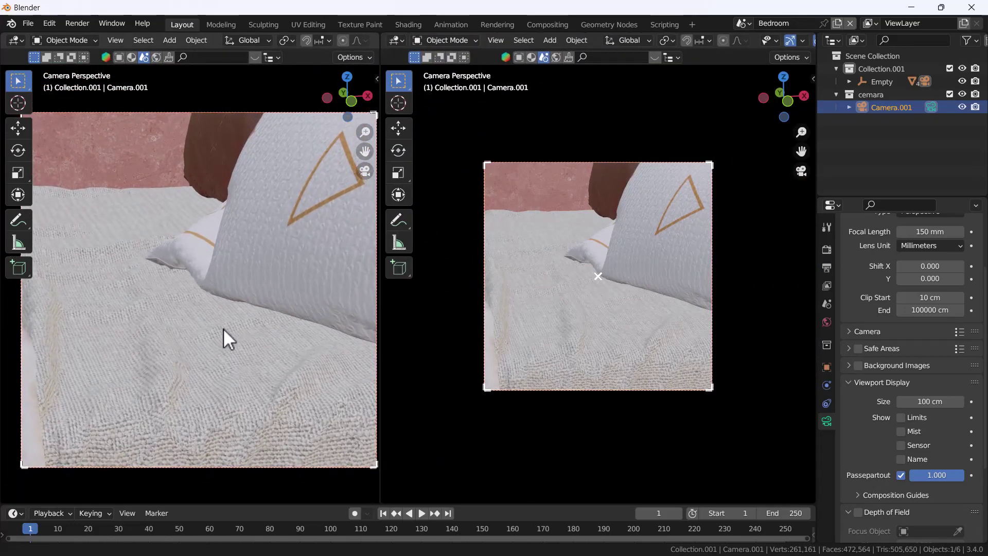
middle_drag(595, 303, 688, 323)
scroll(622, 301, down, 5)
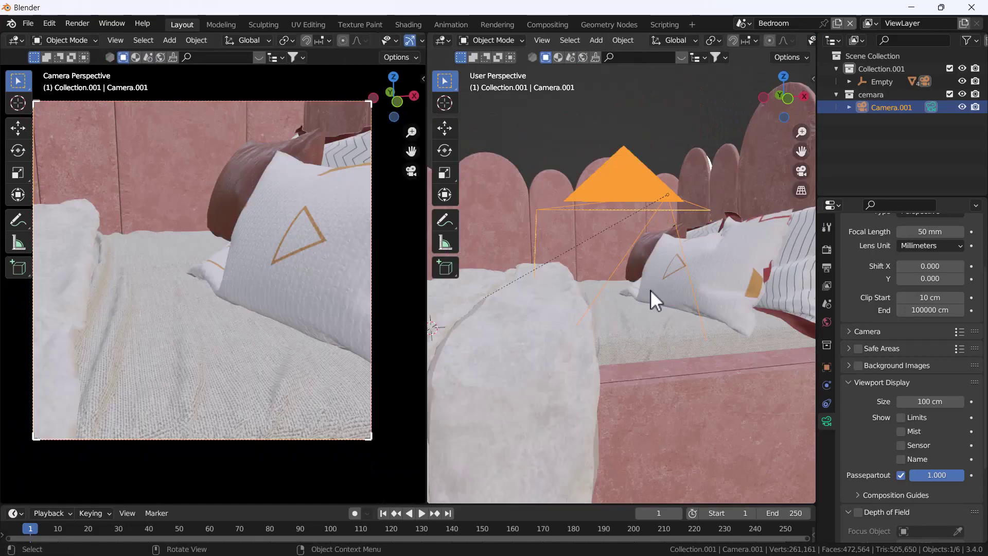
scroll(648, 292, down, 3)
scroll(622, 250, up, 8)
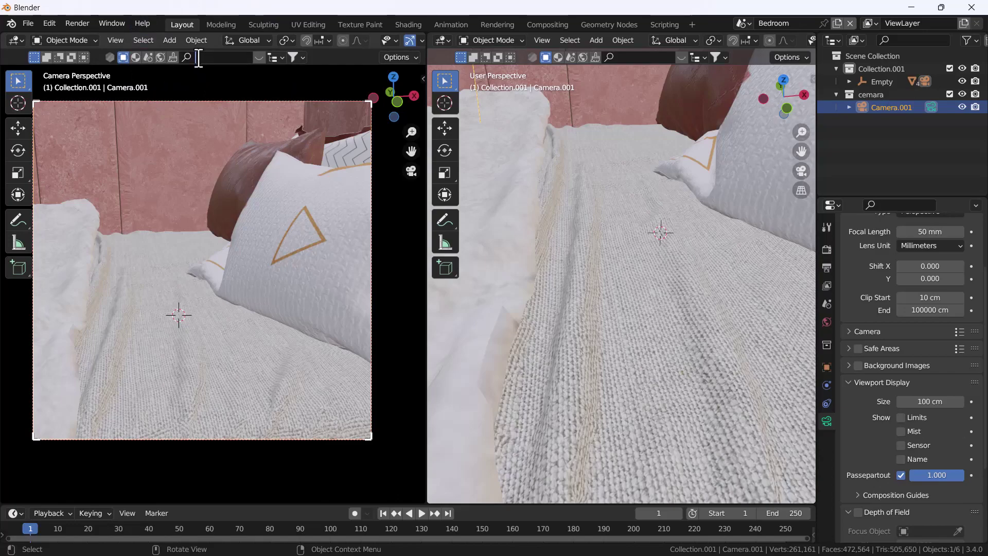
Search BlenderKit for TOYS and browse the 448 results to the rainbow Montessori stacking toy.
text(S)
key(Return)
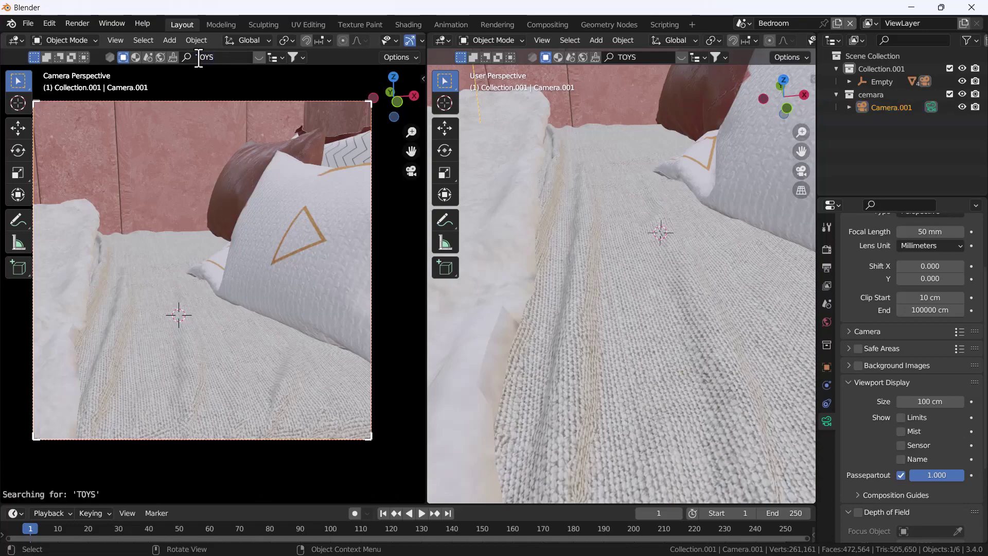
mouse_move(157, 121)
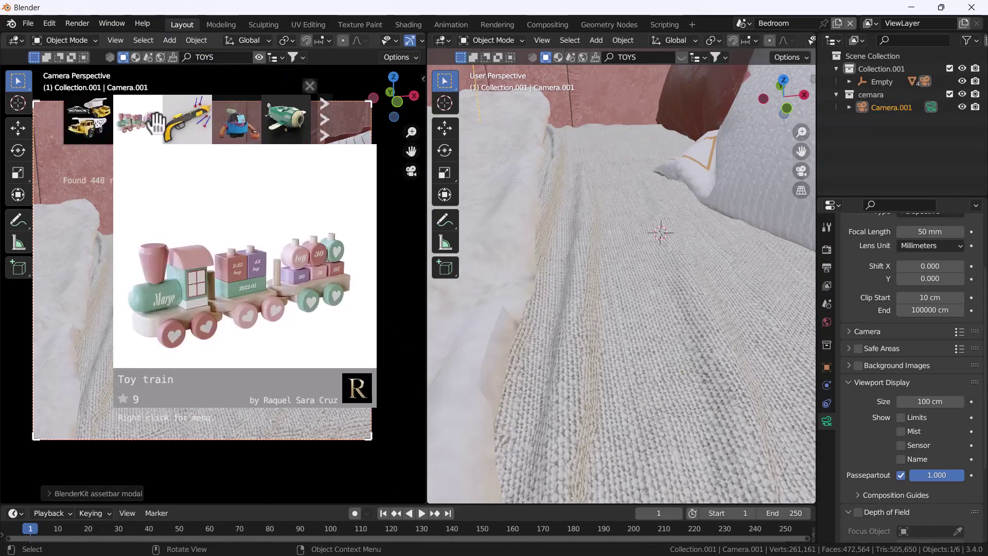
scroll(277, 120, down, 2)
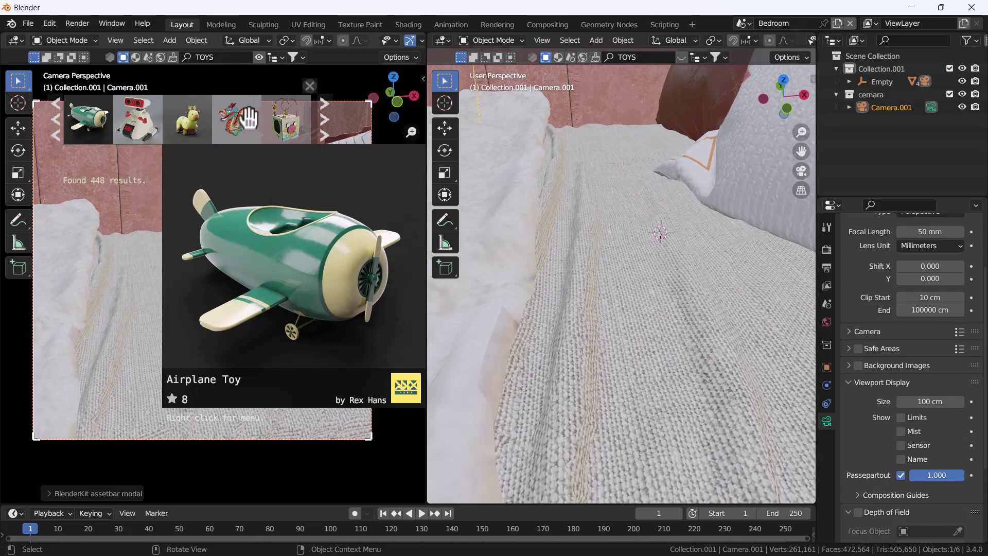
scroll(170, 132, down, 1)
scroll(248, 118, down, 1)
scroll(206, 118, down, 2)
scroll(217, 117, down, 2)
scroll(216, 121, down, 4)
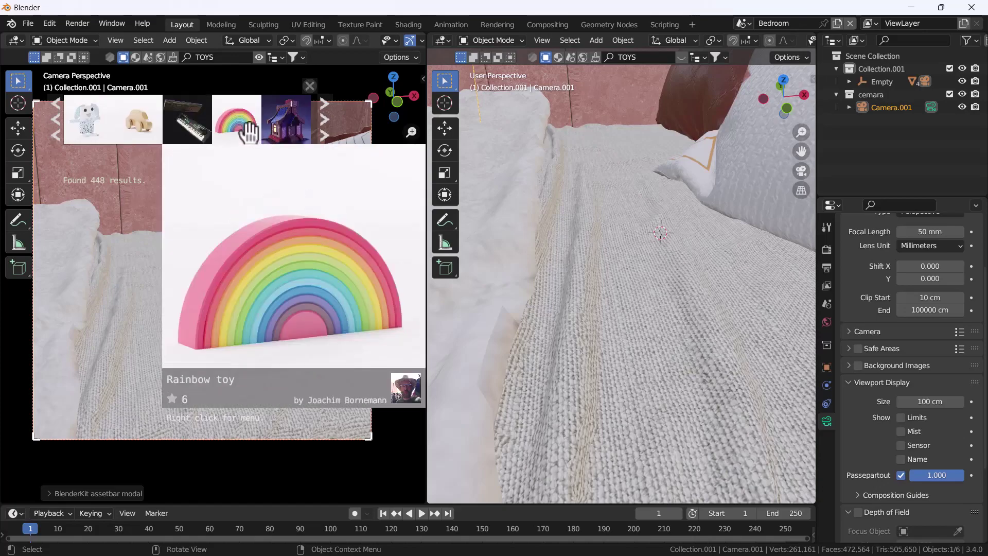
scroll(249, 118, down, 2)
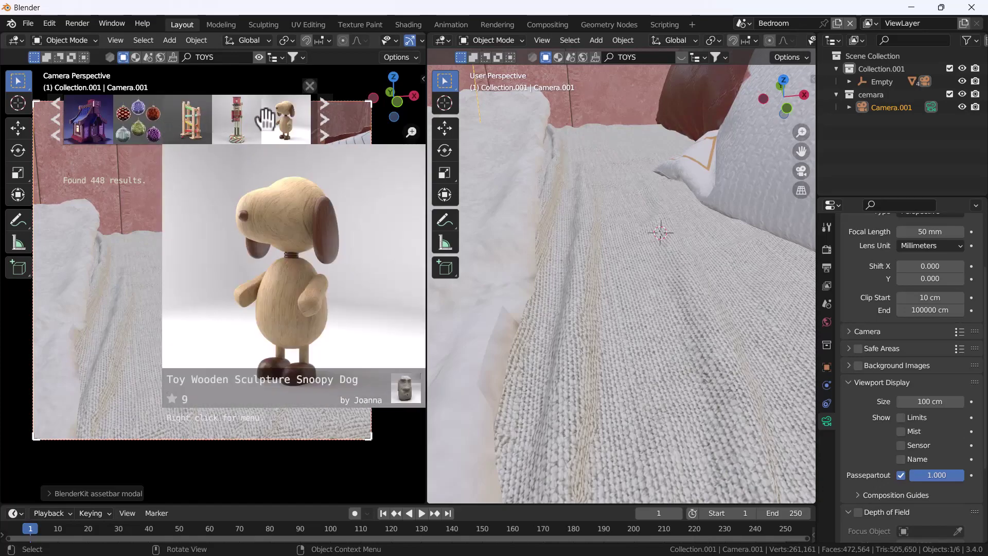
scroll(186, 123, down, 2)
scroll(186, 123, down, 2)
scroll(258, 118, up, 4)
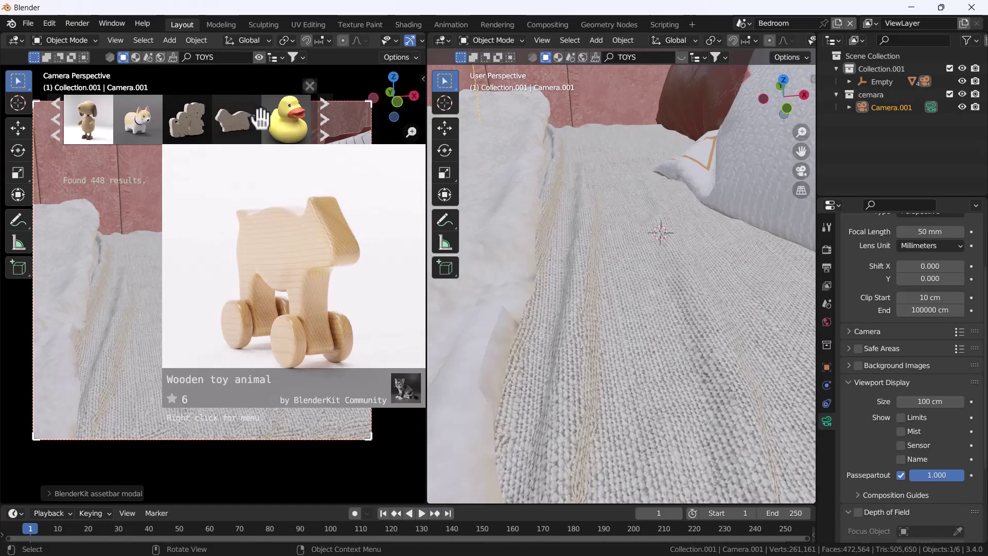
scroll(247, 116, down, 2)
scroll(242, 114, up, 2)
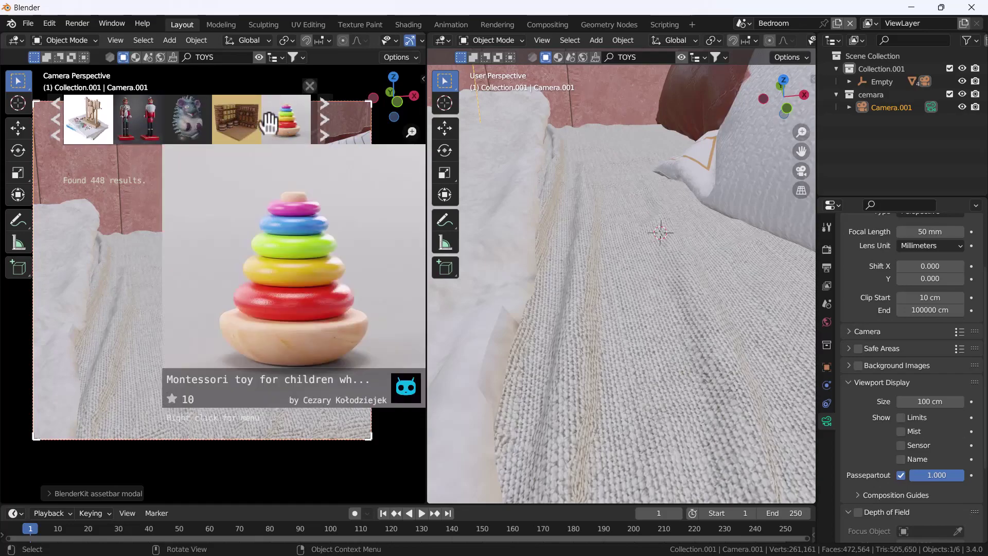
Add the Montessori stacking toy to the scene and scale it up.
click(283, 128)
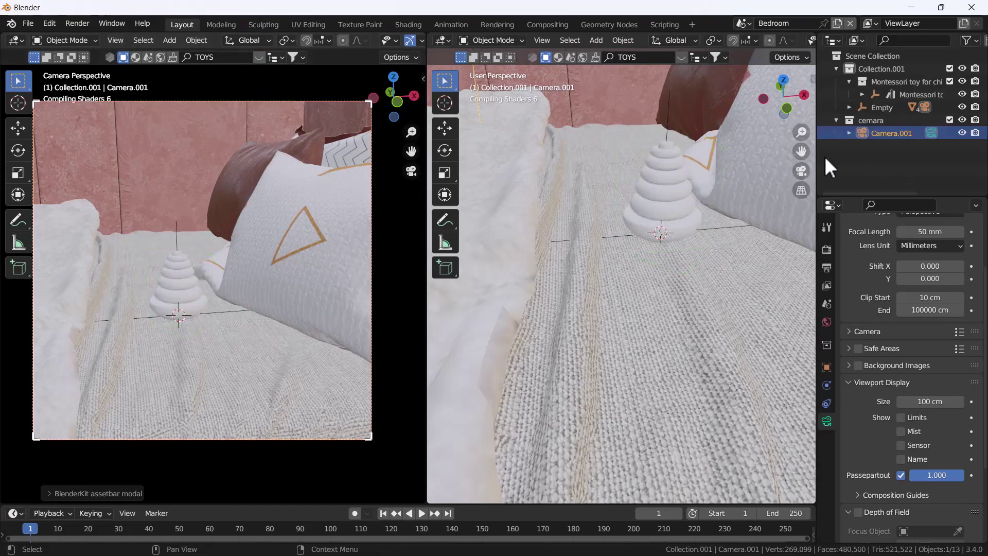
scroll(644, 239, up, 5)
click(616, 239)
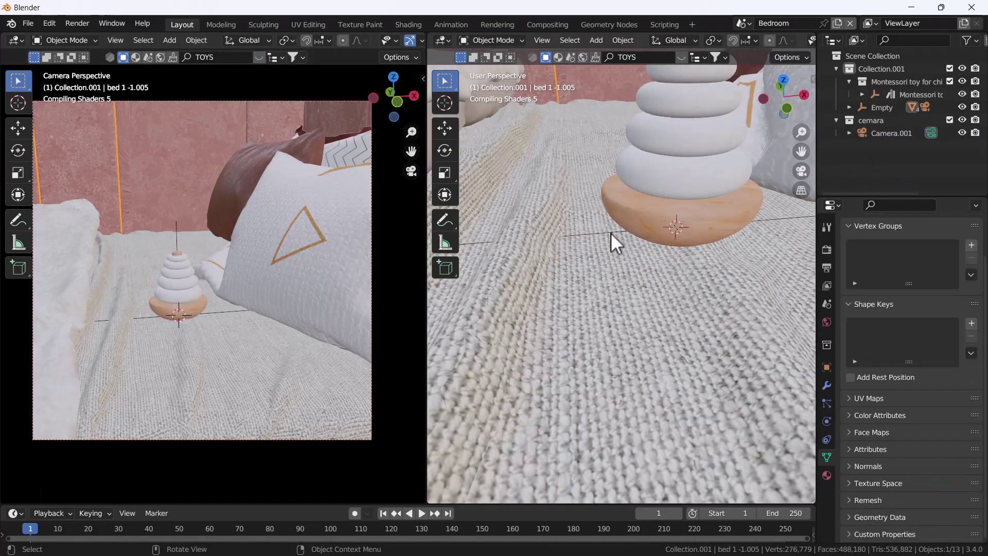
click(611, 233)
middle_drag(603, 231, 653, 253)
key(s)
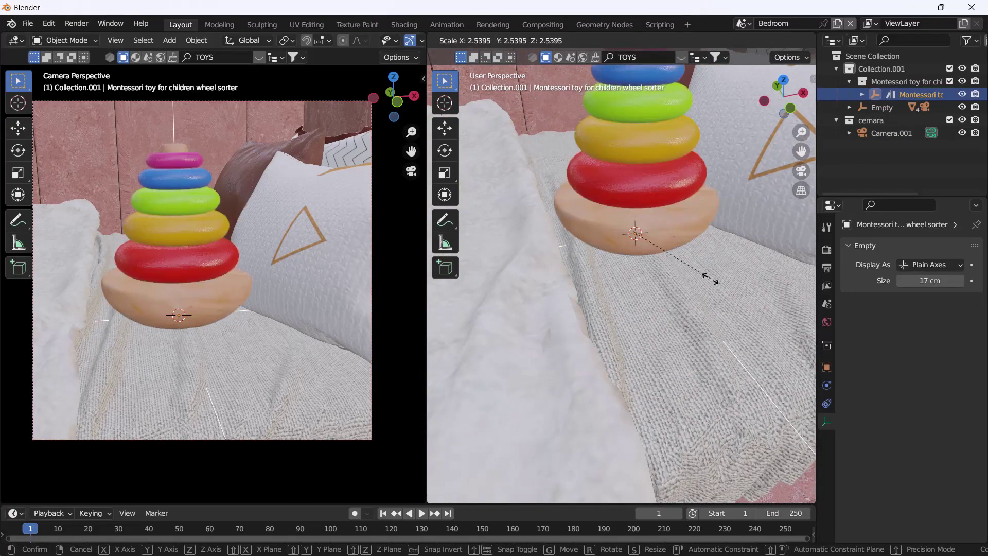
click(707, 270)
Move the toy along Y onto the duvet in front of the triangle pillow.
scroll(659, 215, down, 5)
middle_drag(703, 234, 660, 251)
key(shift+space)
key(g)
drag(585, 229, 637, 242)
scroll(648, 237, down, 4)
middle_drag(662, 230, 640, 256)
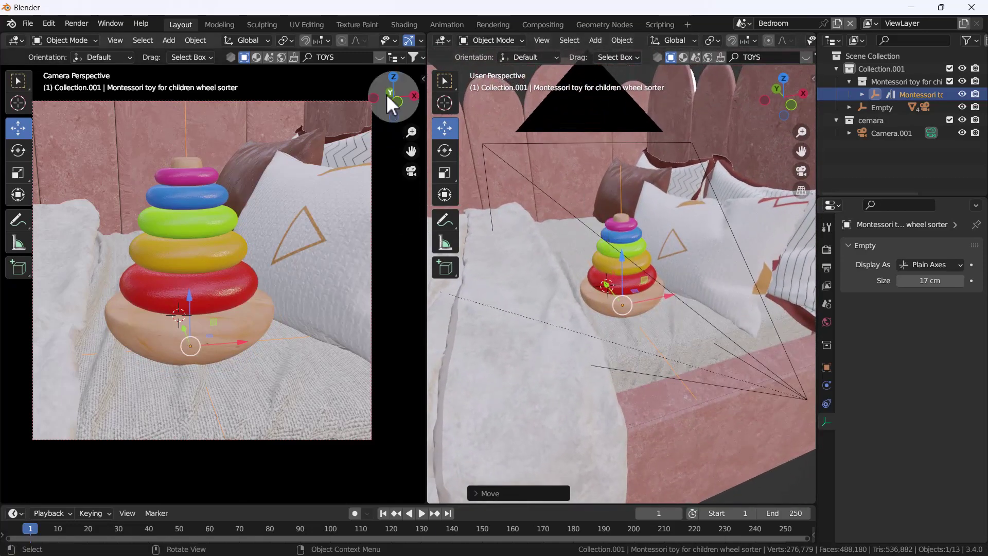
scroll(367, 43, down, 5)
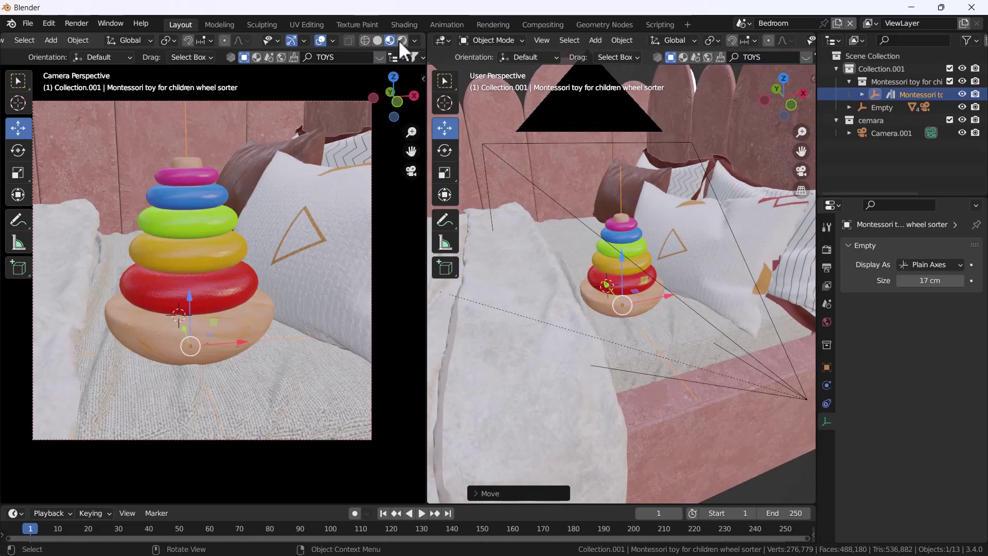
Switch the left camera viewport to Rendered shading and bring up the World properties.
click(402, 41)
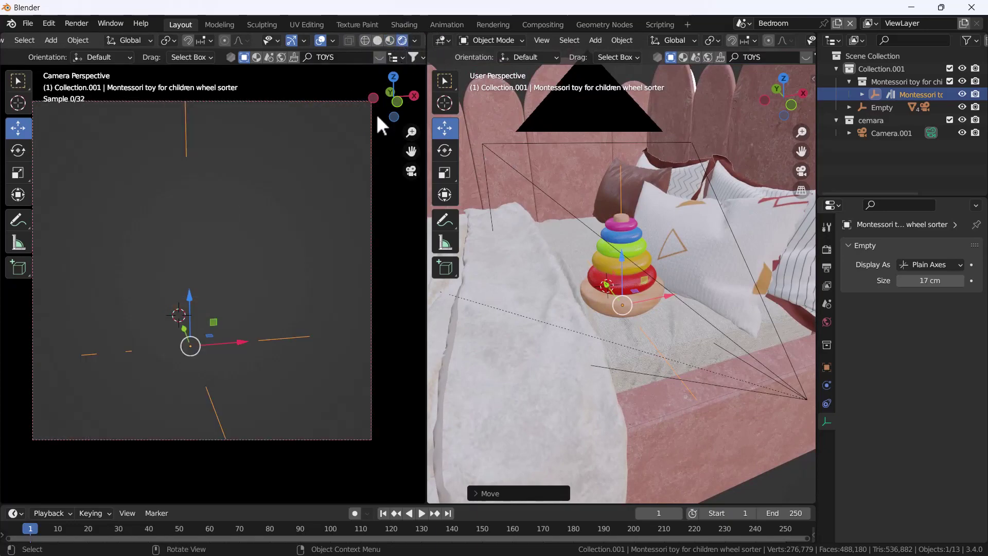
scroll(561, 215, down, 10)
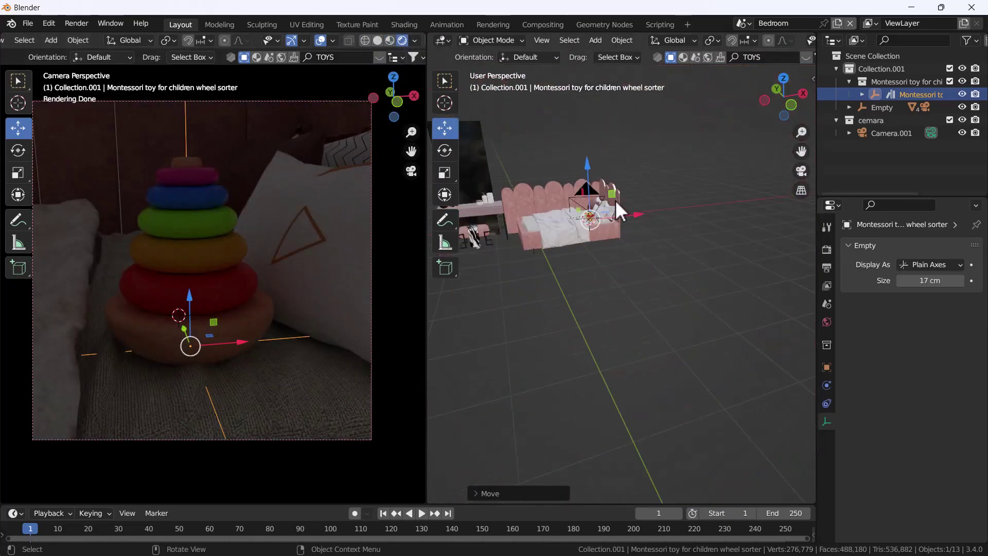
scroll(645, 267, down, 5)
scroll(645, 263, up, 5)
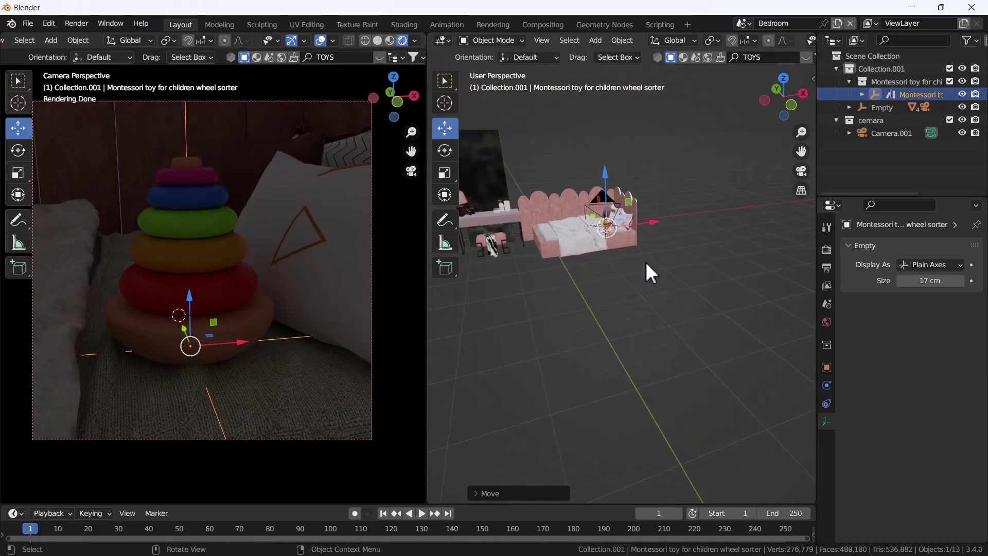
click(827, 322)
Set the World Color to an Environment Texture using studio_small_09_4k.exr from Downloads.
click(902, 328)
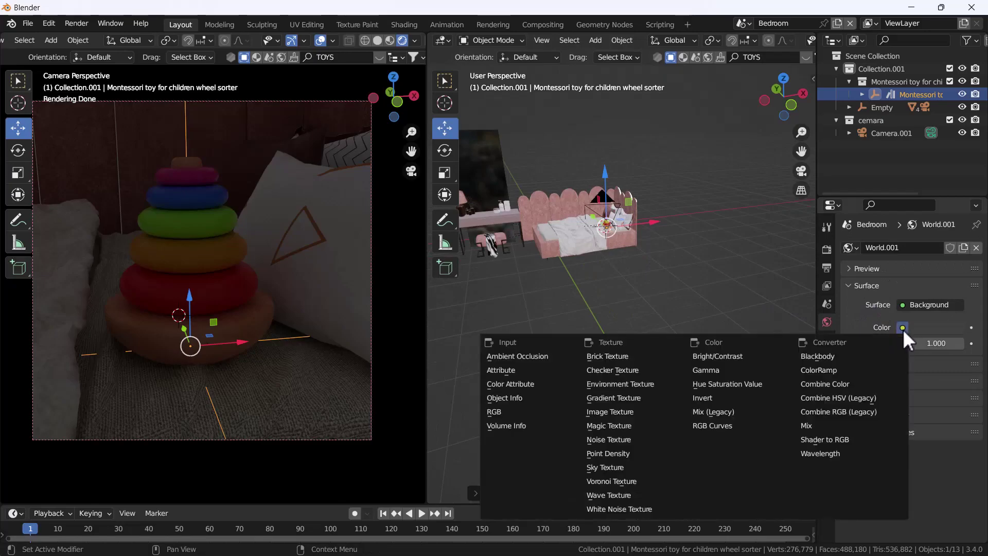
click(622, 386)
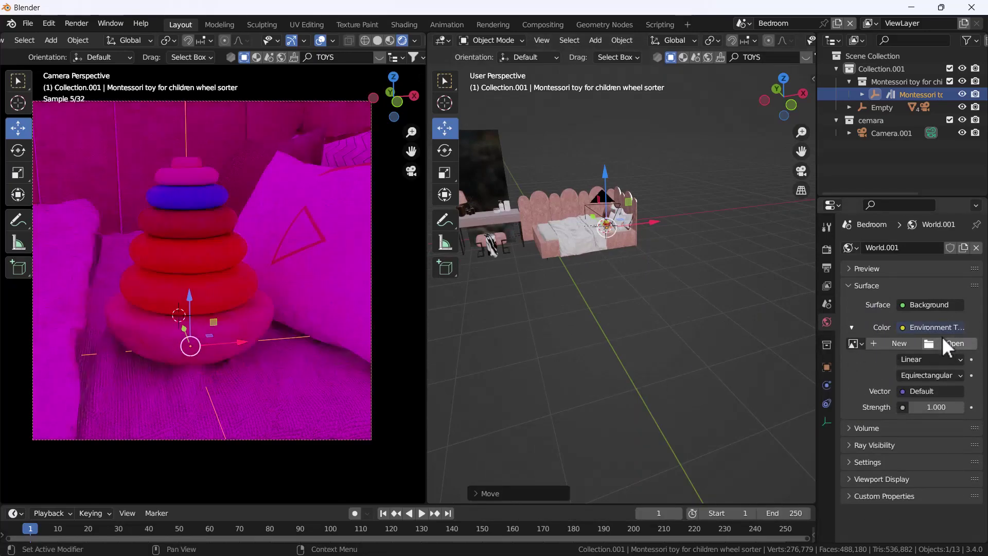
click(949, 343)
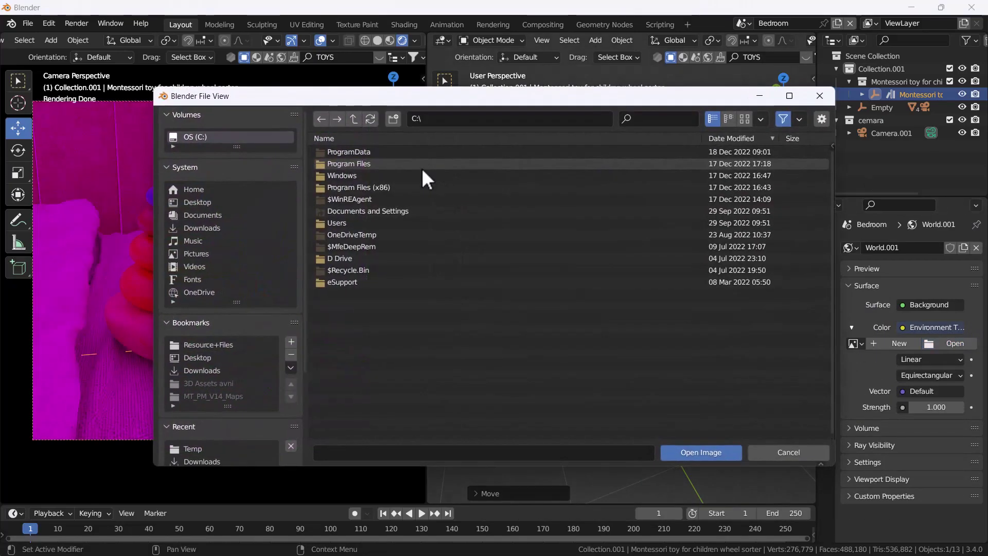
click(201, 227)
click(655, 118)
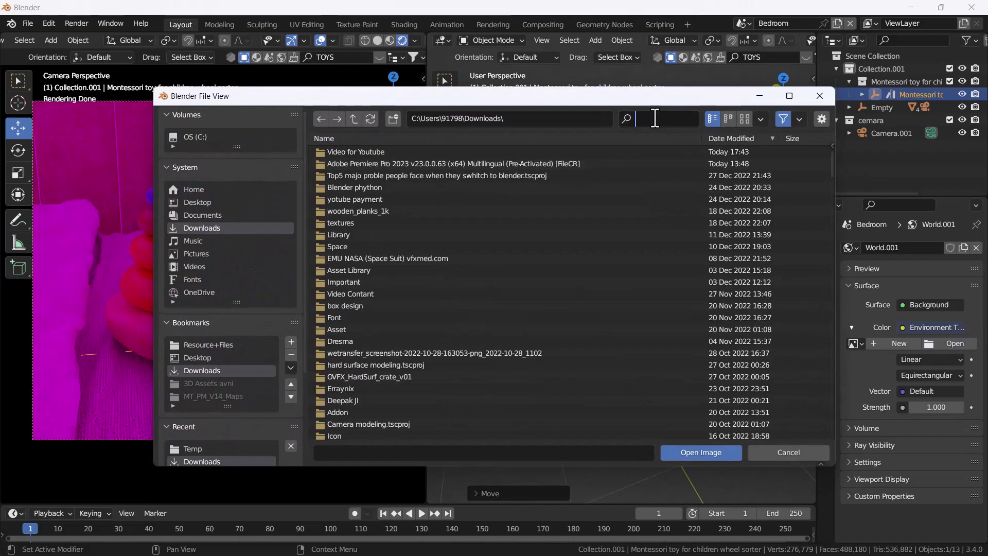
text(EXR)
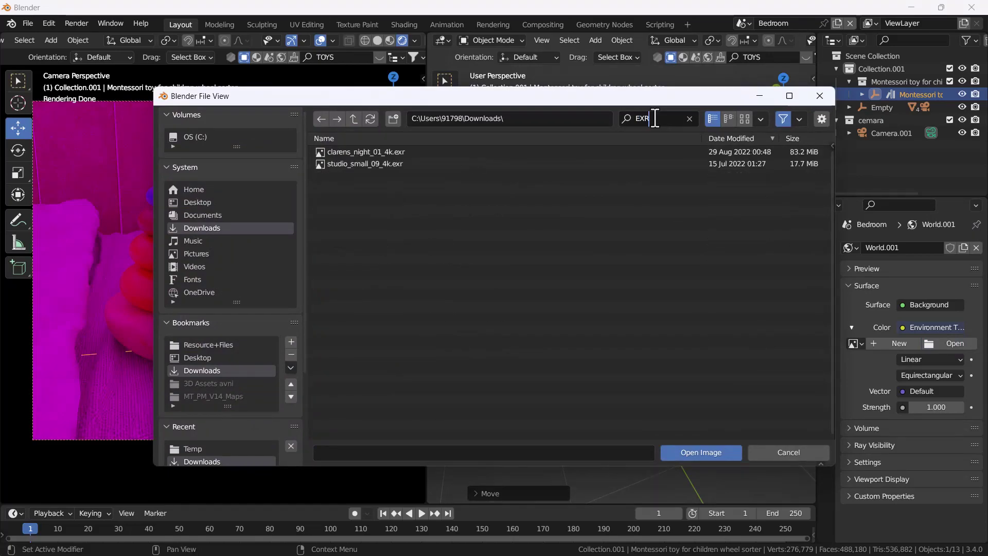
click(397, 165)
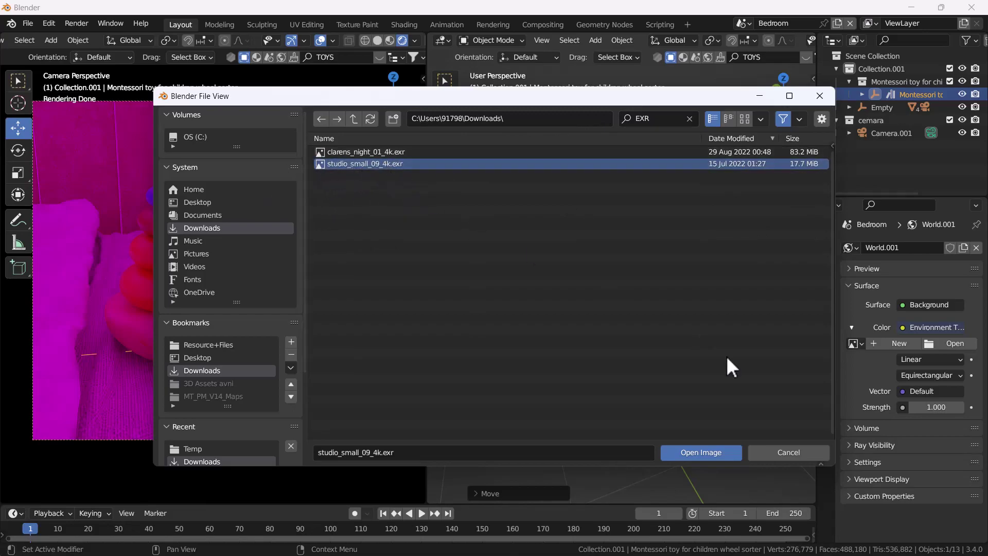
click(720, 450)
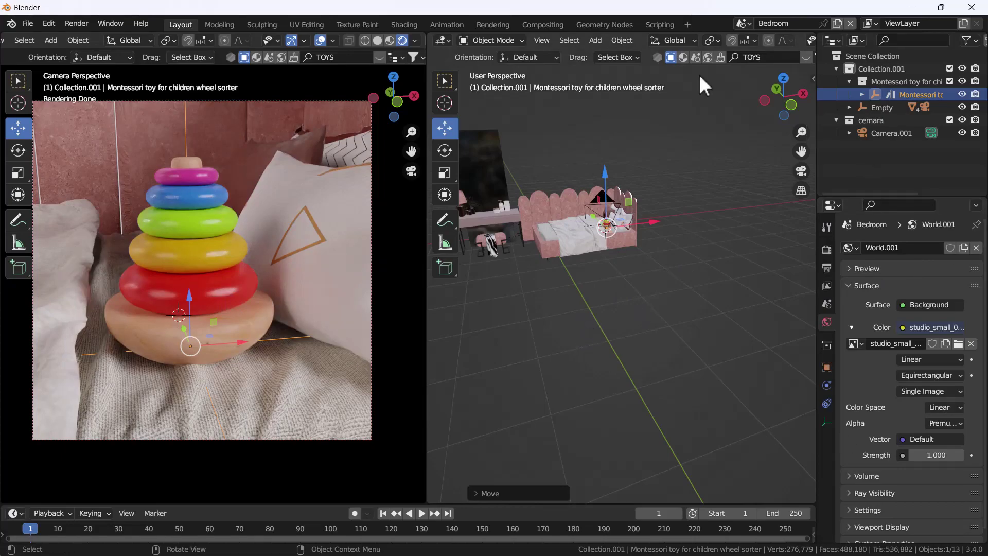
Set the world Strength to 0.
click(929, 455)
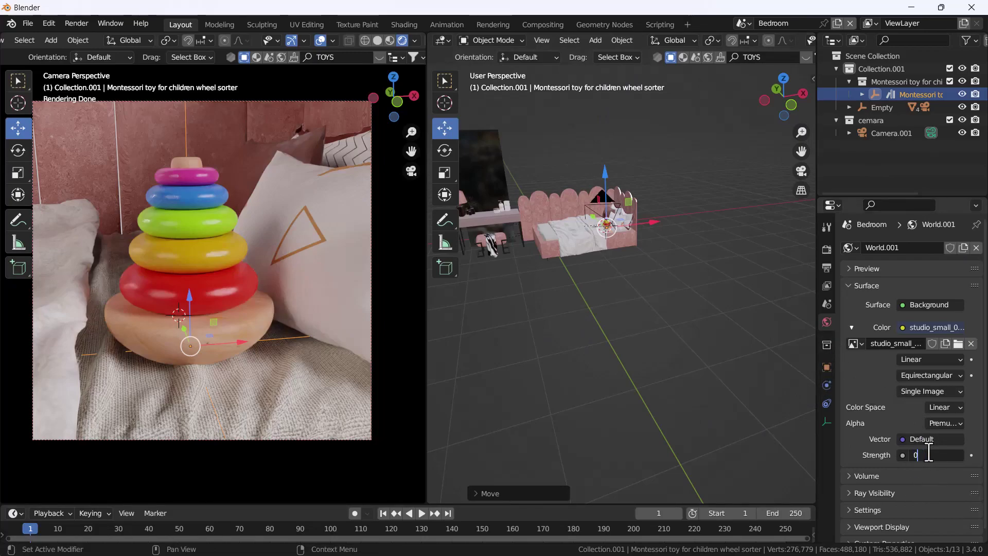
text(0)
key(Return)
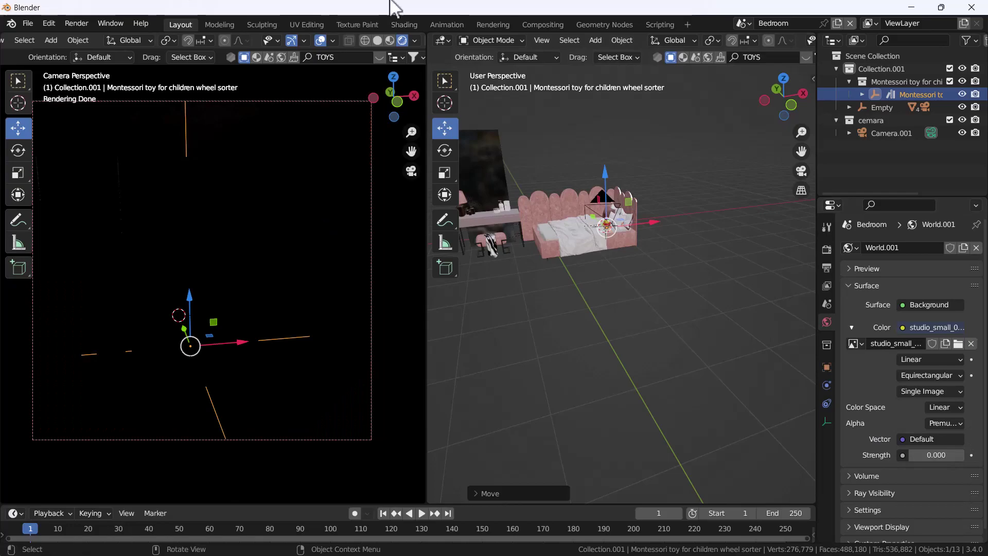
Switch the view to Front and bring up the Add menu.
key(grave)
click(557, 208)
scroll(589, 211, up, 4)
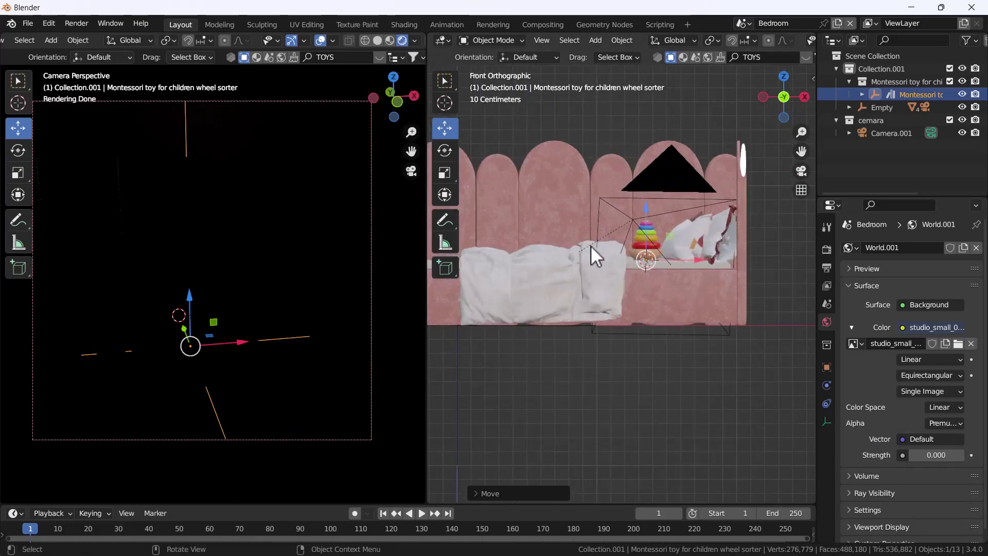
key(shift+a)
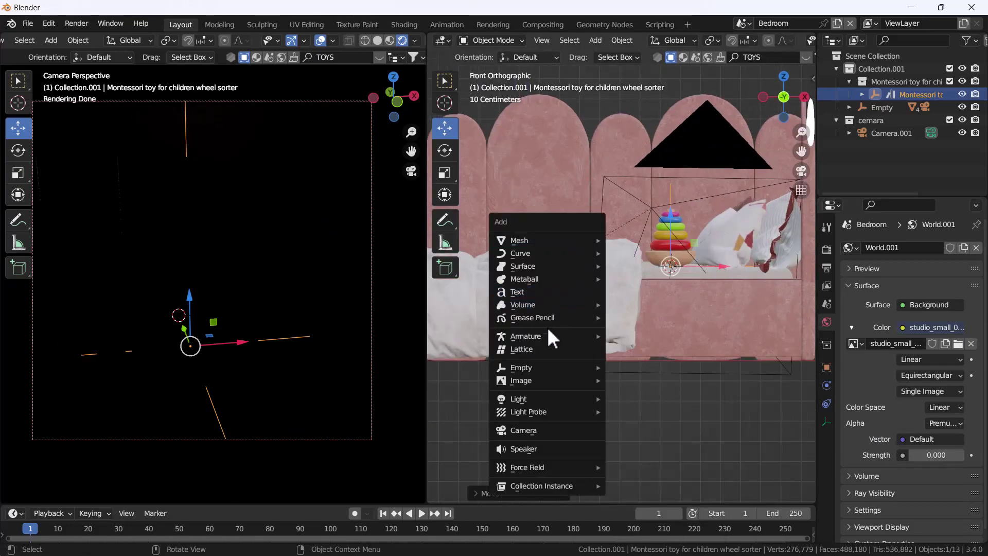
Add a Spot light, raise it along Z high above the bed, and scale it down.
mouse_move(546, 402)
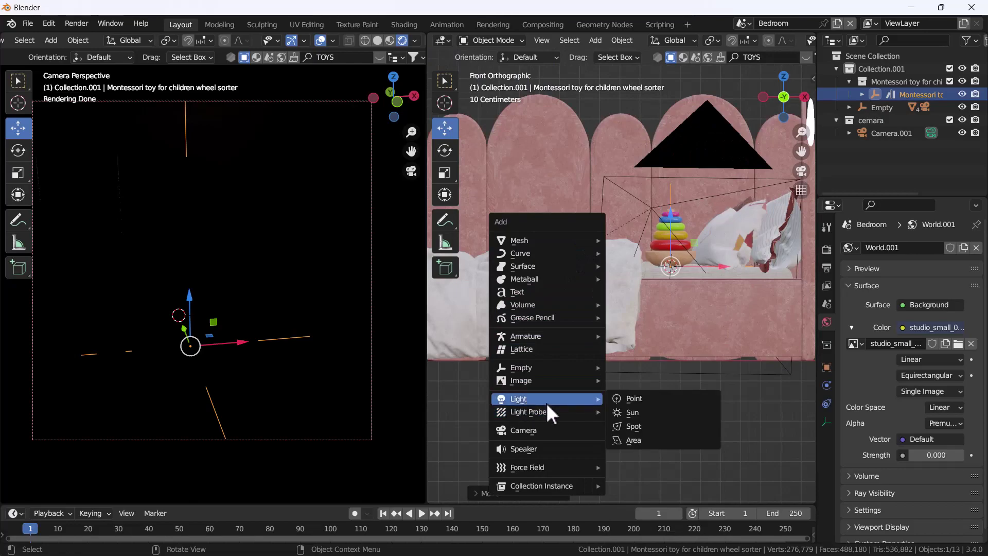
click(633, 425)
scroll(669, 288, down, 3)
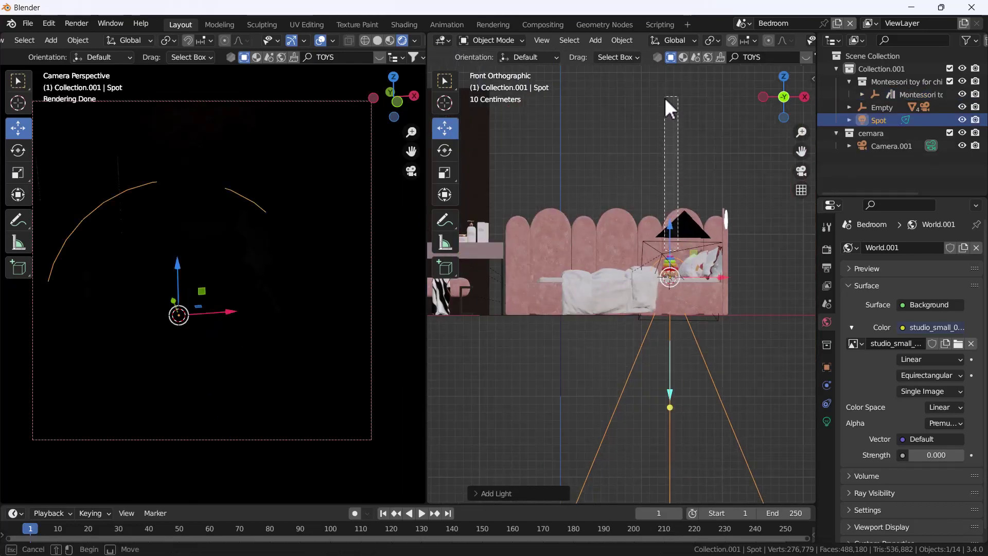
right_click(669, 317)
key(g)
key(z)
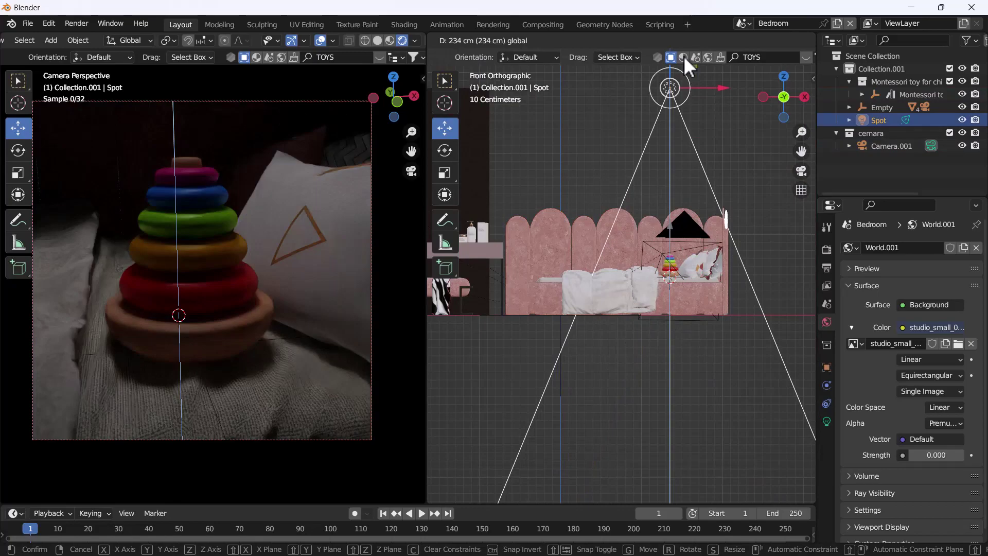
click(662, 345)
key(s)
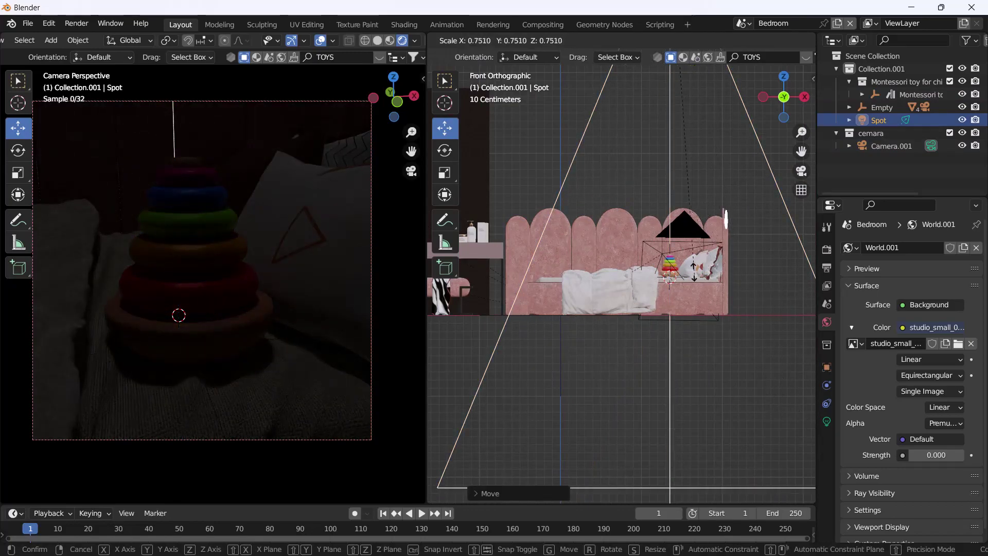
click(697, 157)
Lower the spot light about 123 cm, shift it left, and tilt it 29 degrees toward the toy.
scroll(685, 191, down, 5)
key(s)
key(Escape)
drag(679, 88, 728, 198)
key(g)
click(685, 175)
scroll(694, 206, up, 5)
scroll(690, 223, up, 2)
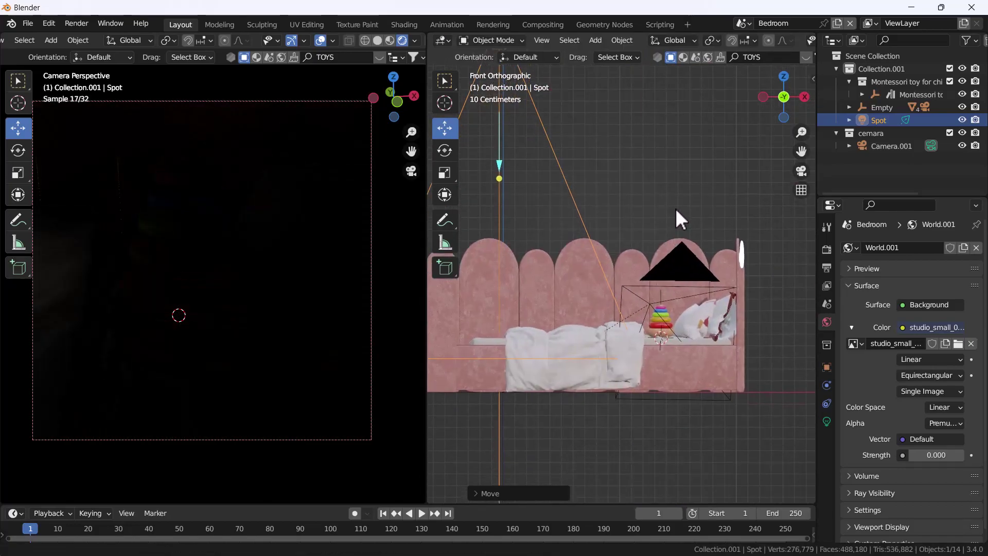
click(444, 150)
scroll(569, 201, down, 4)
drag(600, 141, 584, 129)
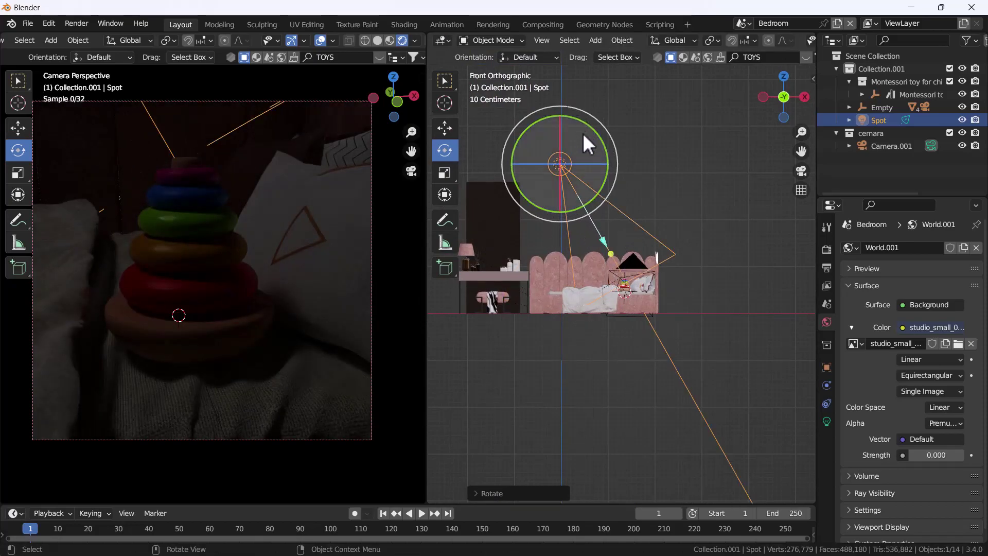
Set the spot light's power to 5000 W.
click(827, 421)
click(917, 334)
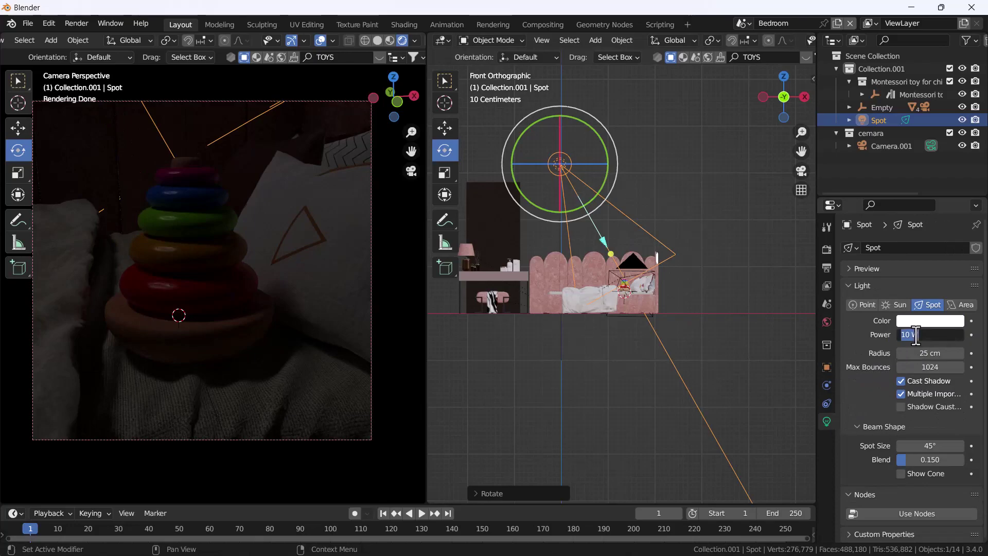
text(5000)
key(Return)
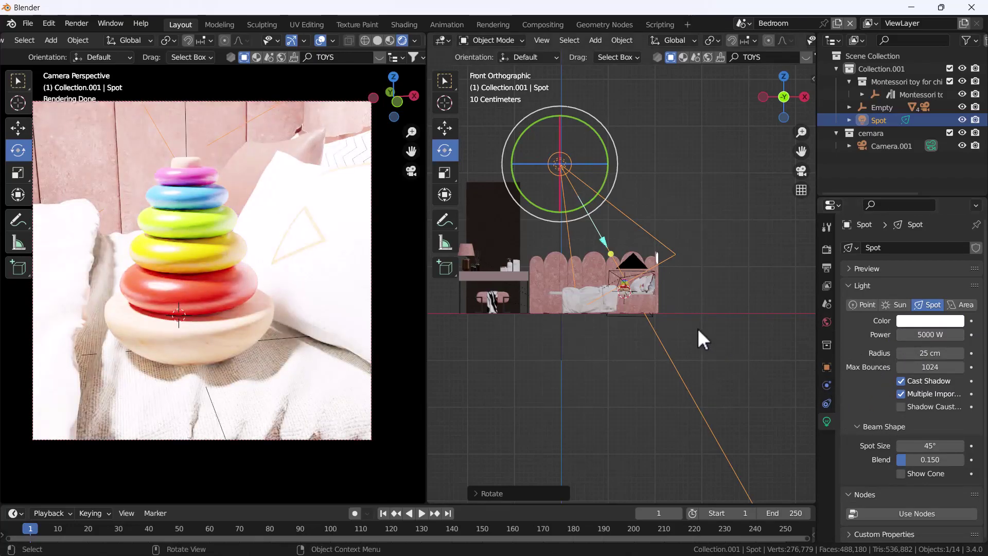
Move the spot light to the left.
scroll(600, 286, down, 2)
key(shift+space)
key(g)
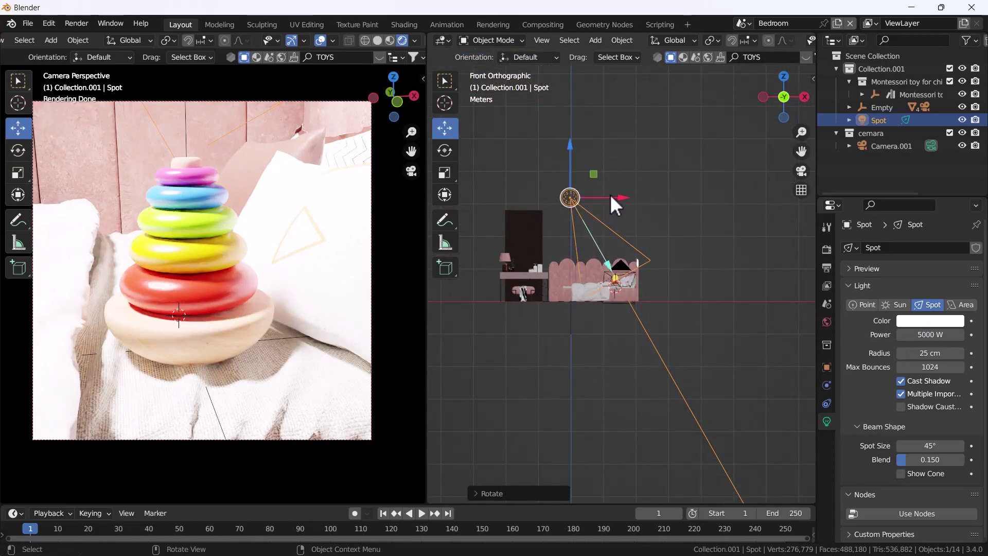
drag(612, 196, 573, 198)
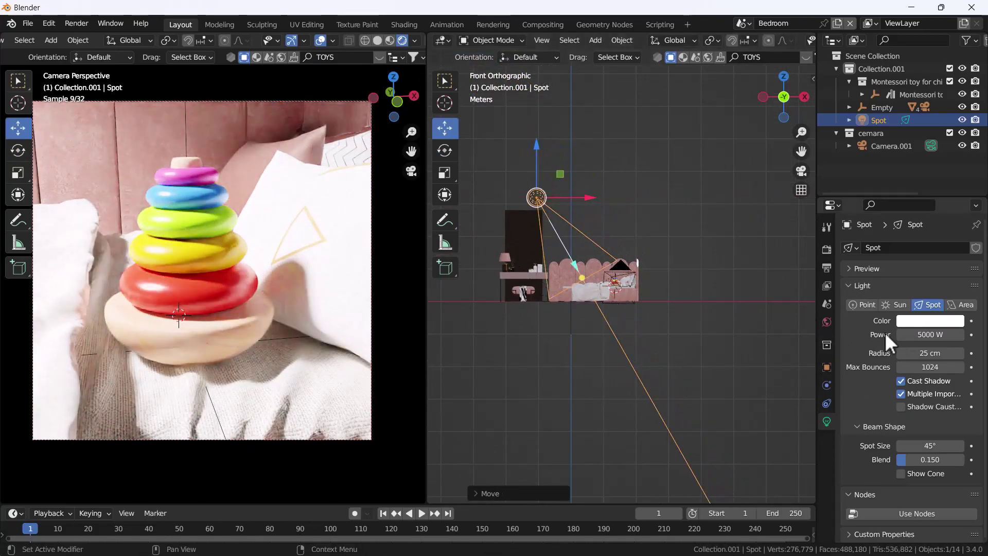
Lower the spot light to 2000 W and widen its radius to about 402 cm.
click(918, 335)
text(200)
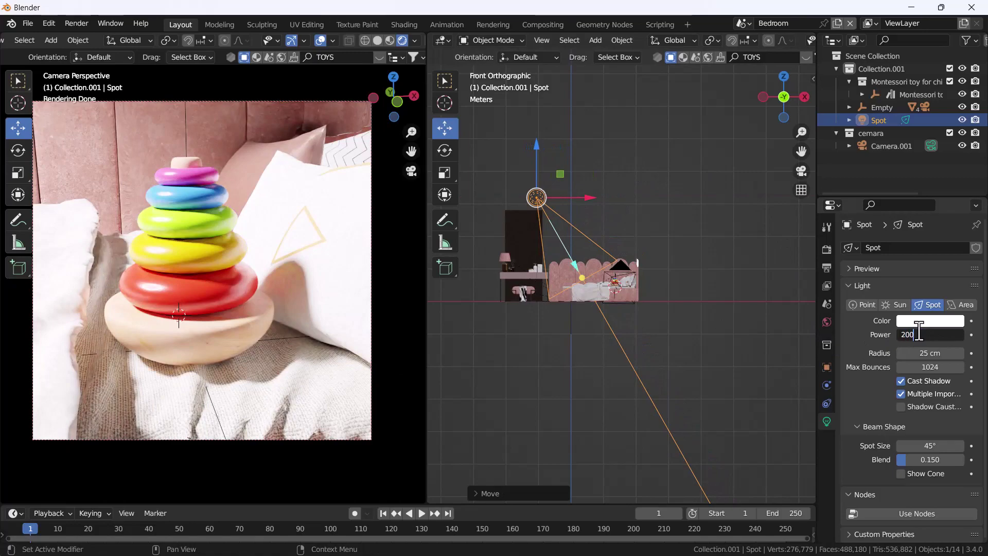
text(0)
key(Return)
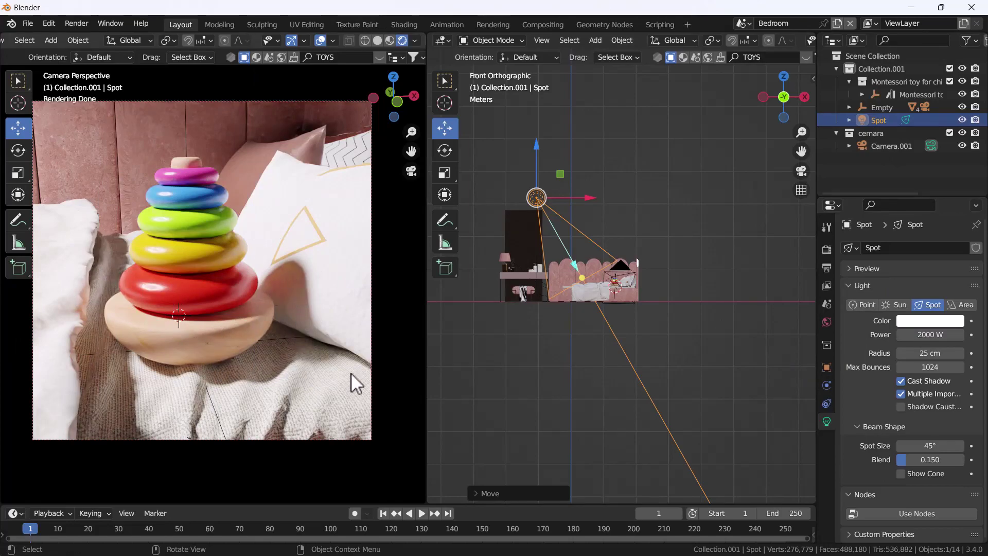
drag(928, 353, 975, 353)
key(grave)
Duplicate the spot light, place the copy to the right along X and tilt it toward the bed.
click(536, 251)
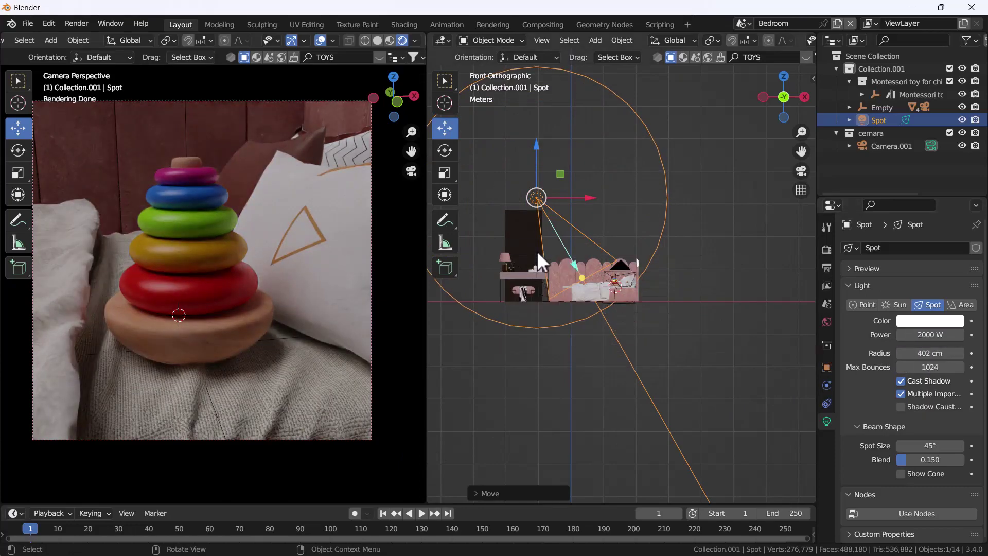
key(shift+d)
key(x)
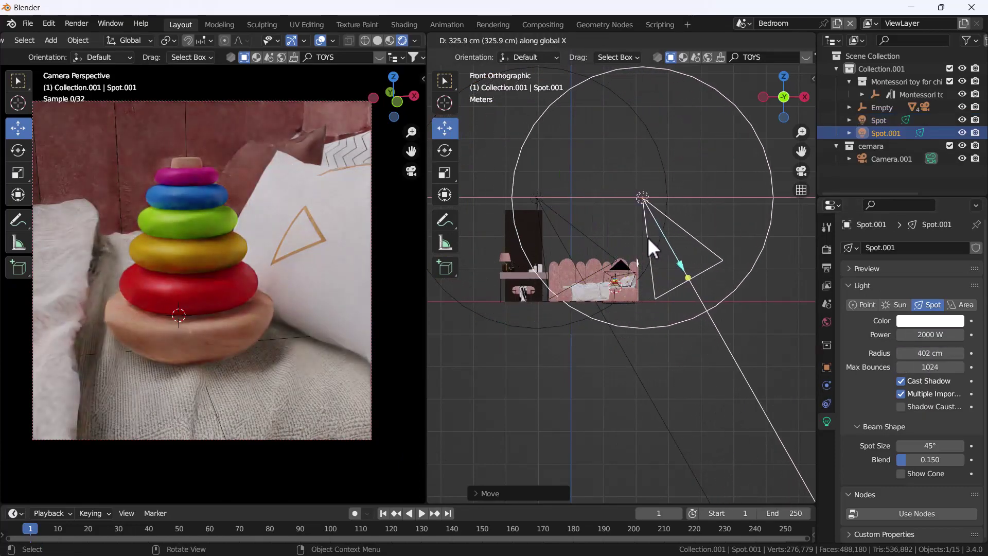
click(647, 237)
click(444, 151)
drag(674, 162, 693, 211)
Give the new spot light 2500 W power and a 425 cm radius, then deselect it.
click(930, 334)
text(2500)
key(Return)
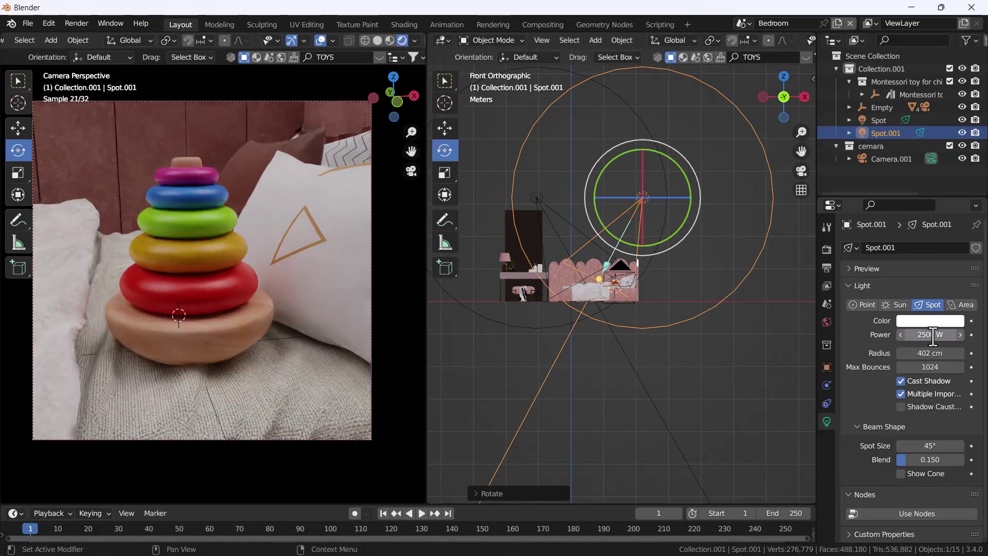
drag(926, 353, 941, 353)
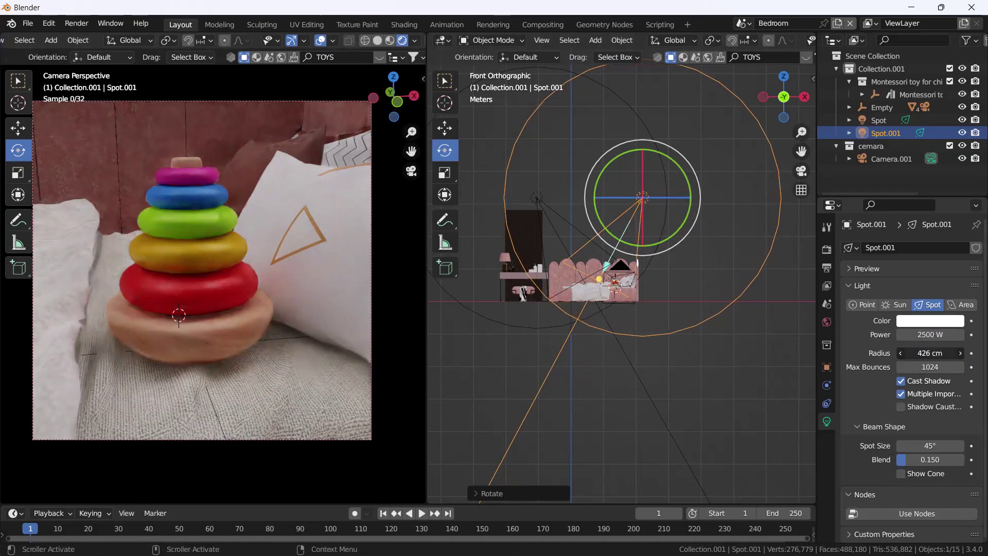
click(636, 353)
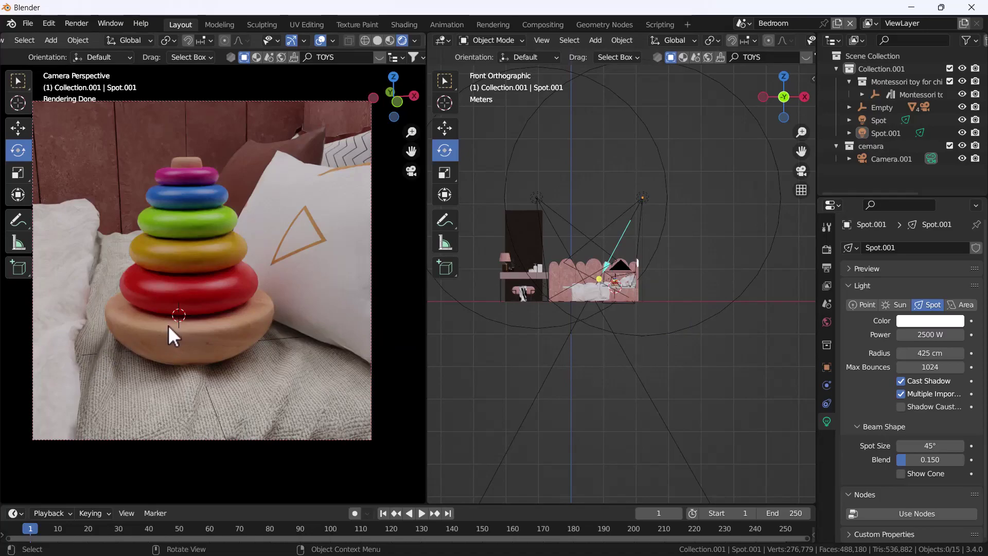
scroll(582, 298, up, 5)
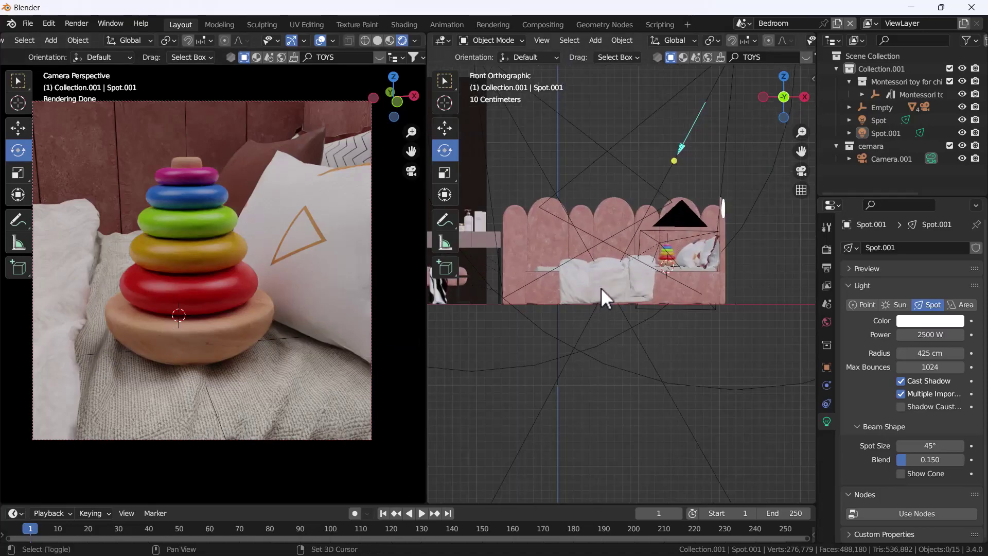
scroll(618, 313, down, 2)
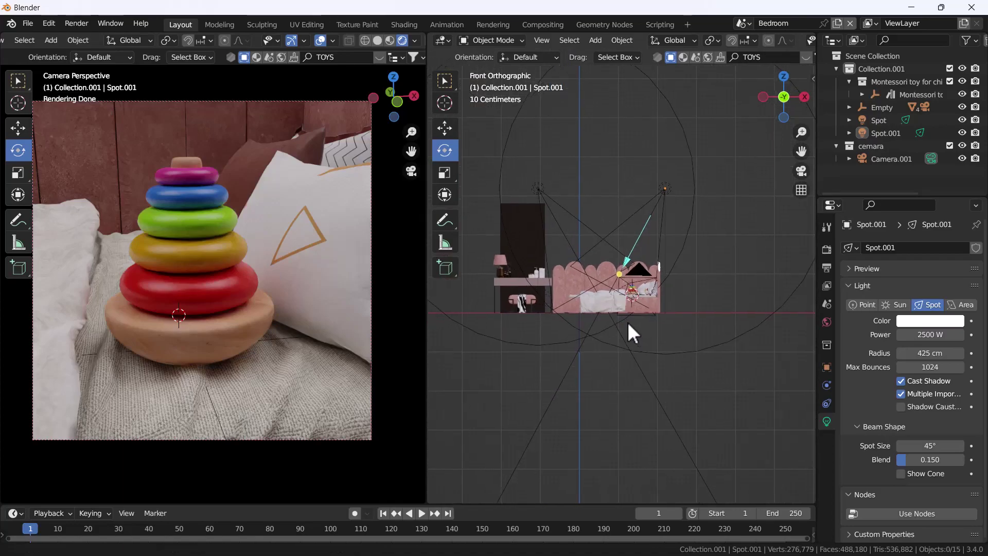
scroll(635, 322, up, 2)
Set the World background Strength to 0.5.
click(827, 321)
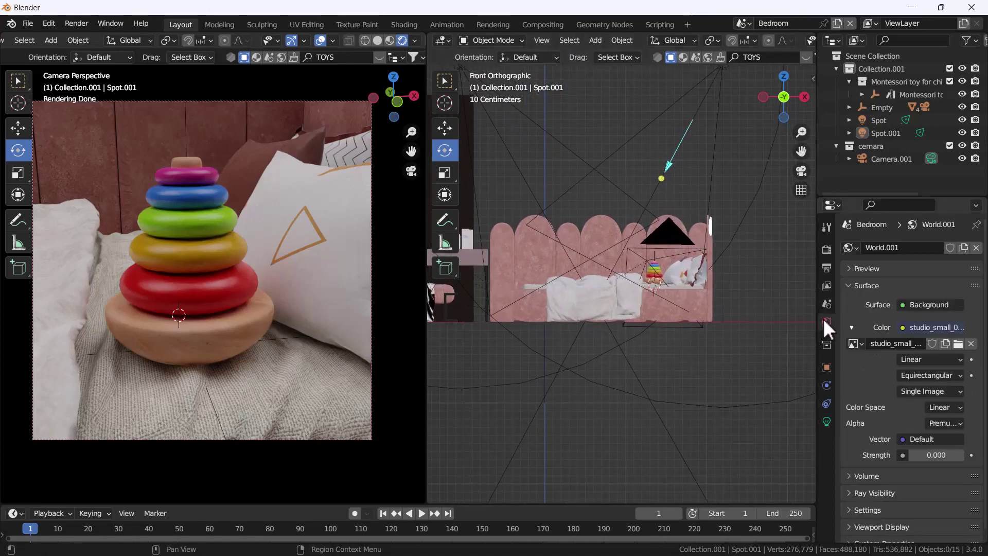
click(949, 455)
text(0.)
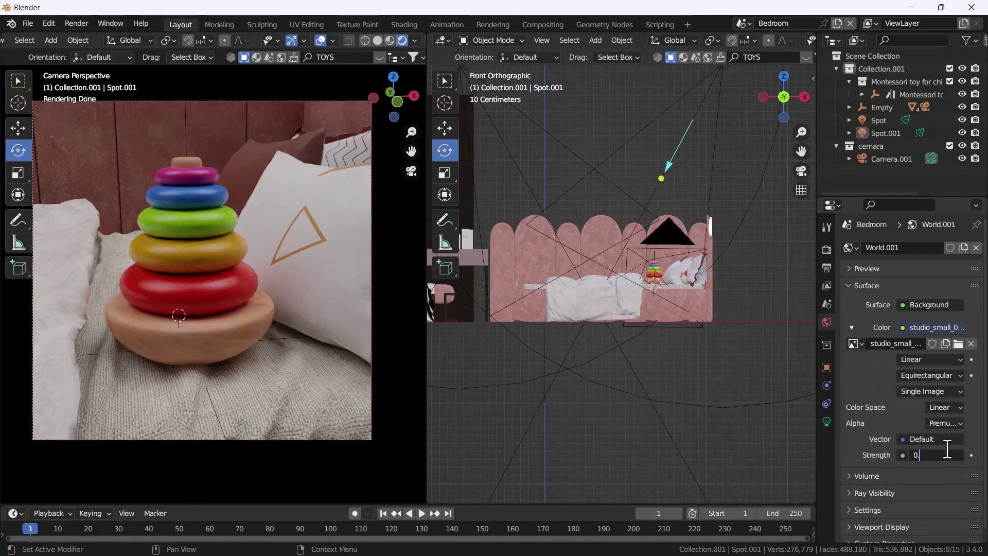
text(5)
key(Return)
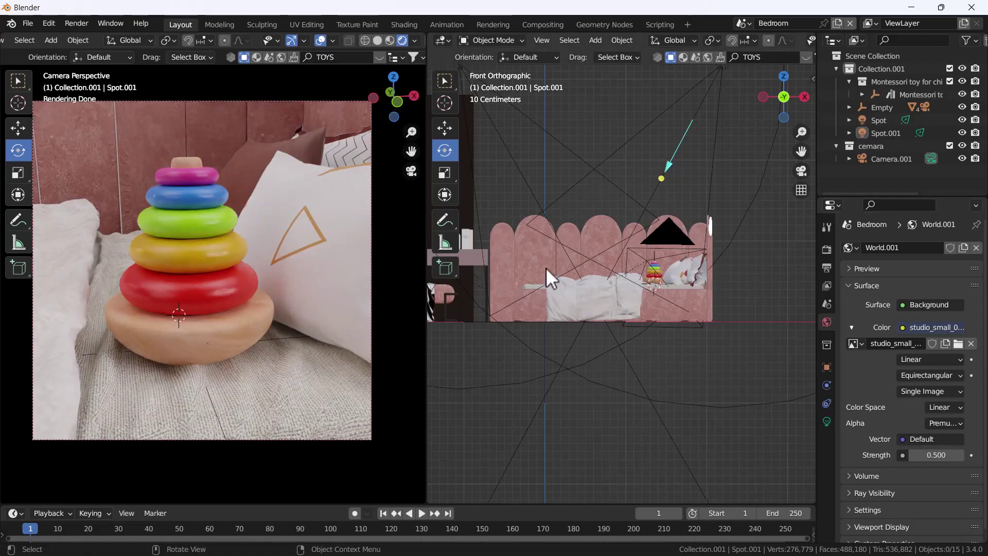
scroll(594, 273, up, 4)
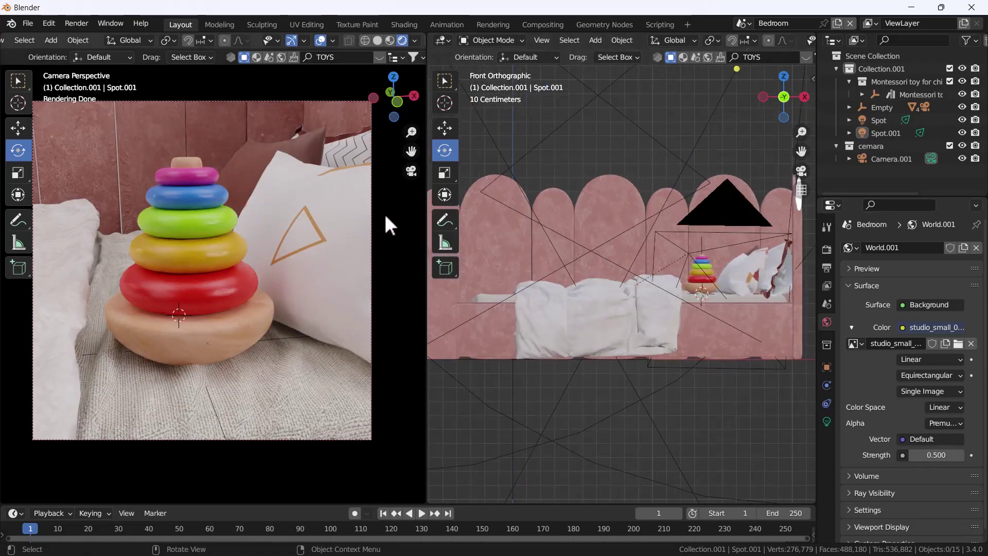
Enable depth of field on Camera.001 with the Torus.002 ring as focus object.
click(371, 184)
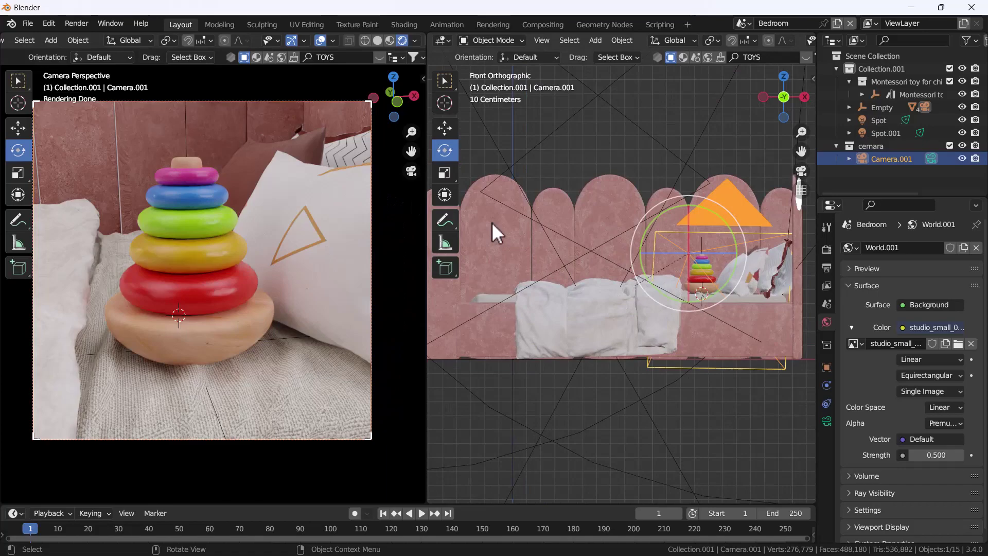
click(827, 420)
scroll(875, 409, down, 8)
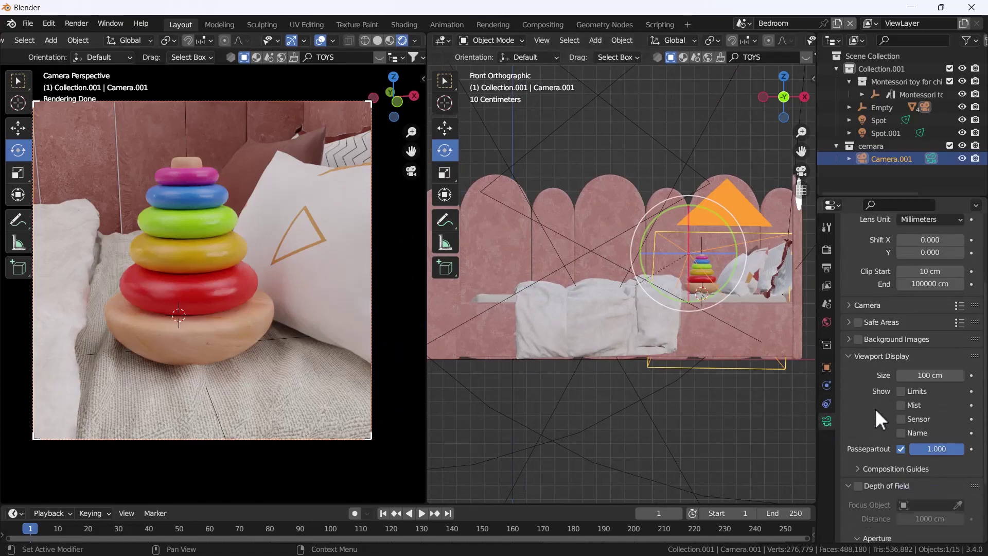
click(857, 400)
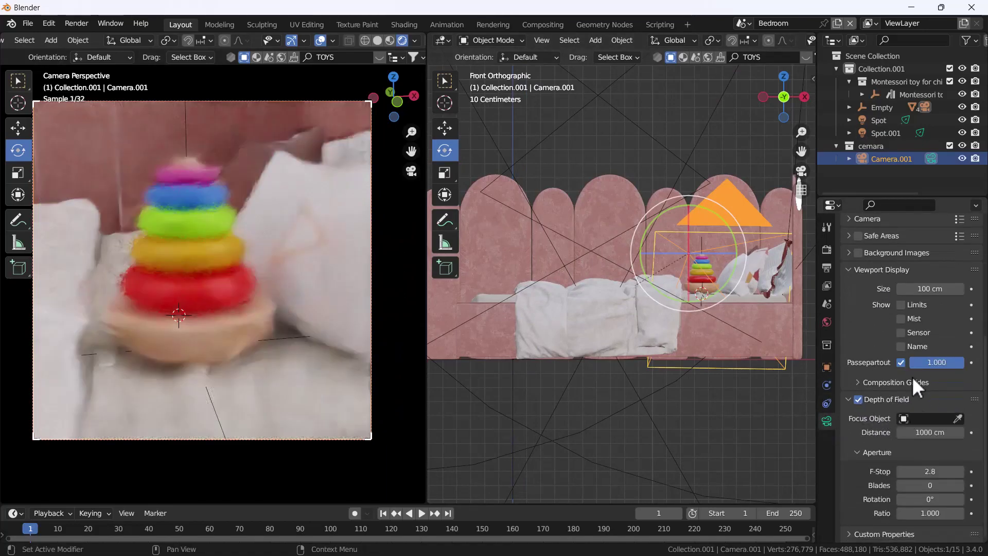
click(957, 418)
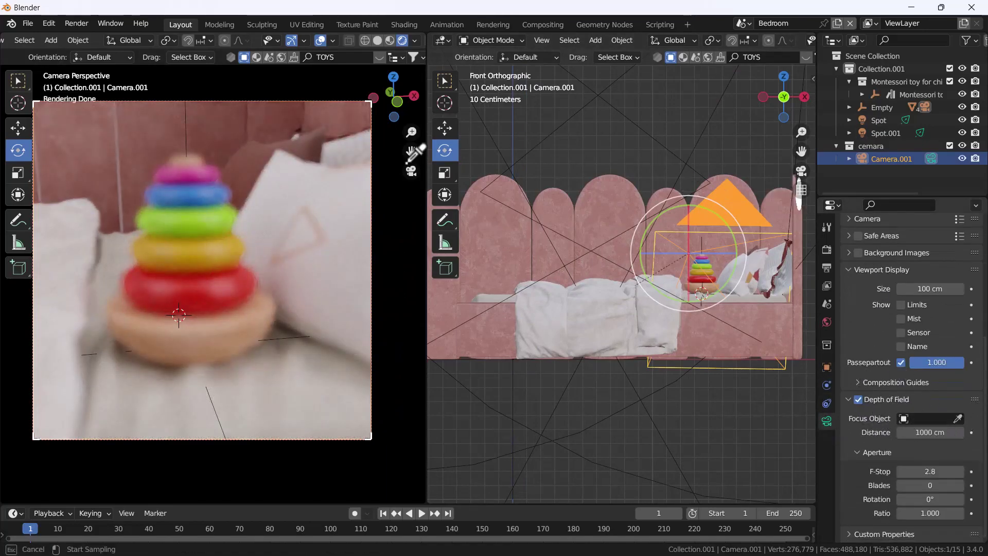
click(195, 243)
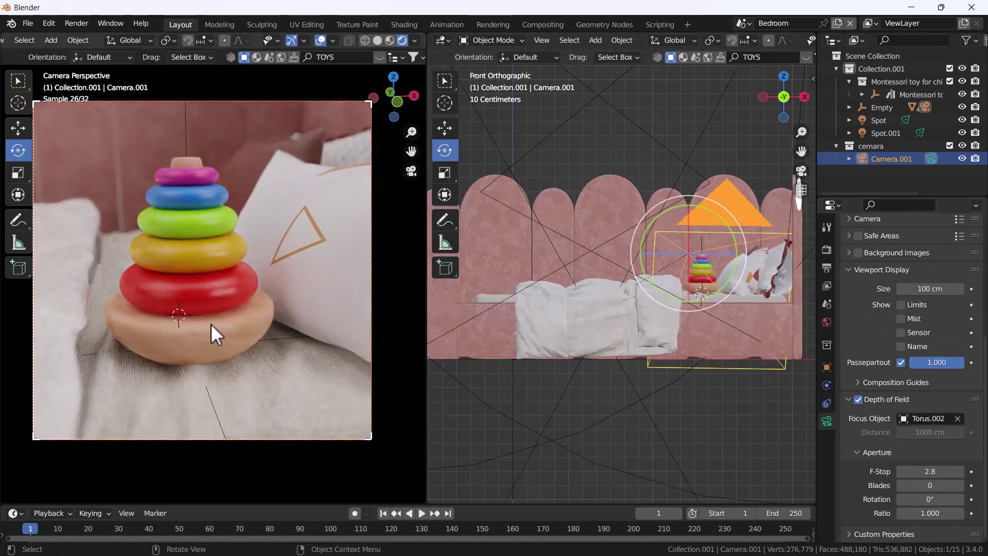
scroll(210, 319, up, 1)
scroll(221, 301, down, 1)
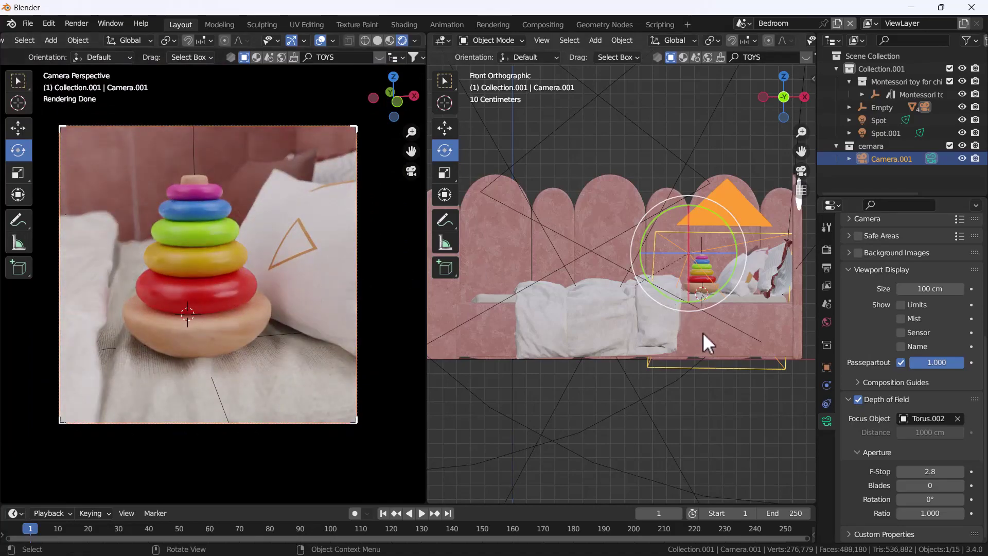
scroll(690, 298, up, 3)
middle_drag(681, 272, 579, 233)
Slide the ring-stack toy about 7 cm along Y.
click(555, 109)
key(shift+space)
key(g)
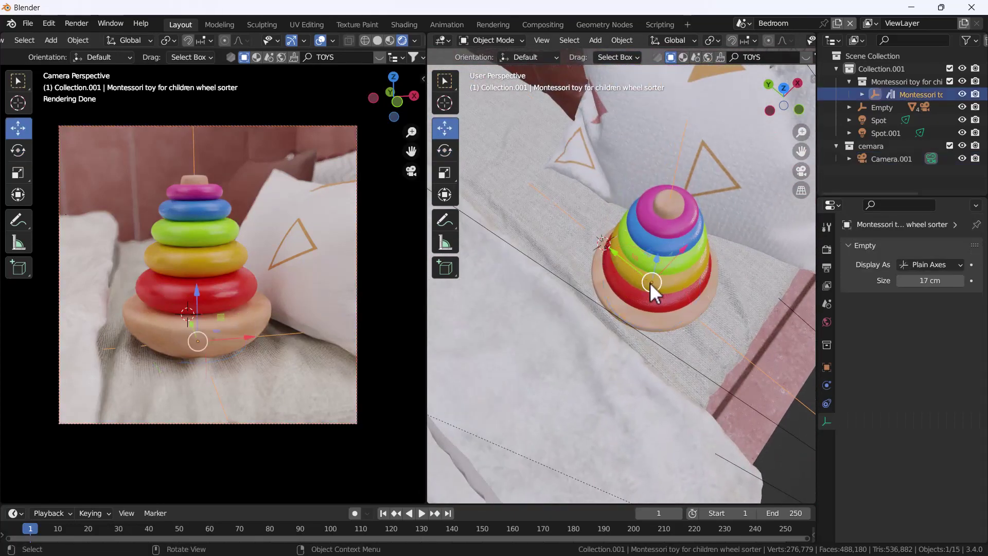
drag(619, 261, 651, 276)
middle_drag(720, 348, 646, 245)
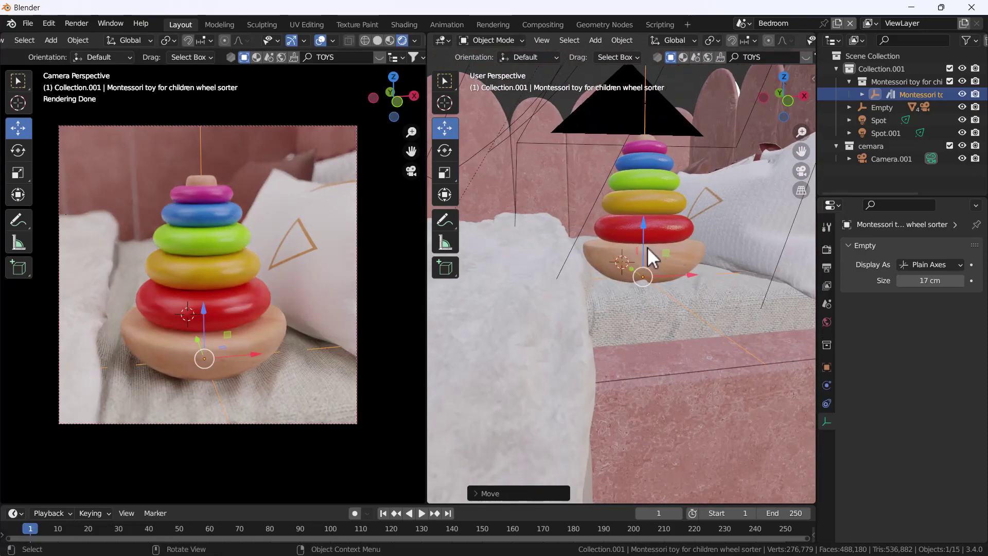
Hide the viewport overlays in the camera view.
click(318, 39)
middle_drag(569, 333, 679, 282)
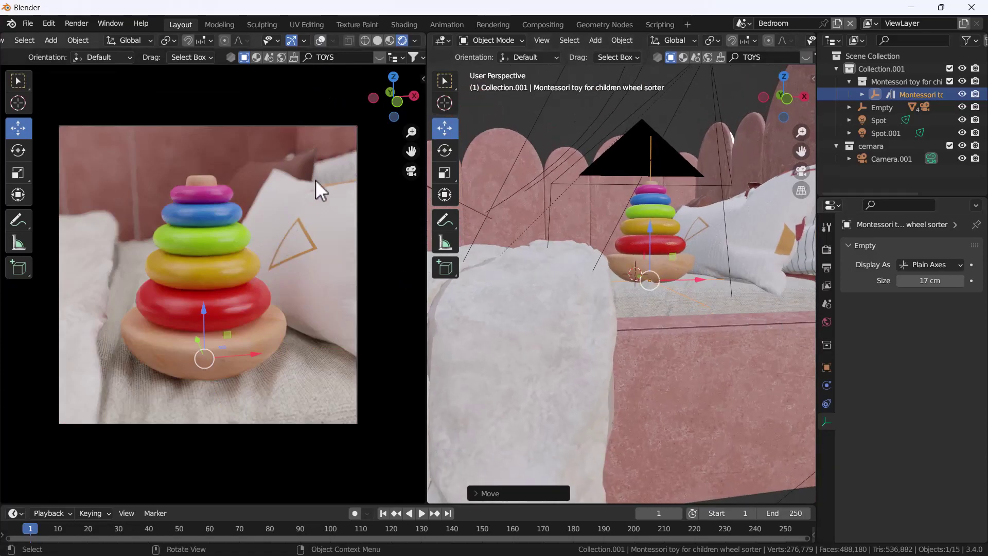
click(357, 135)
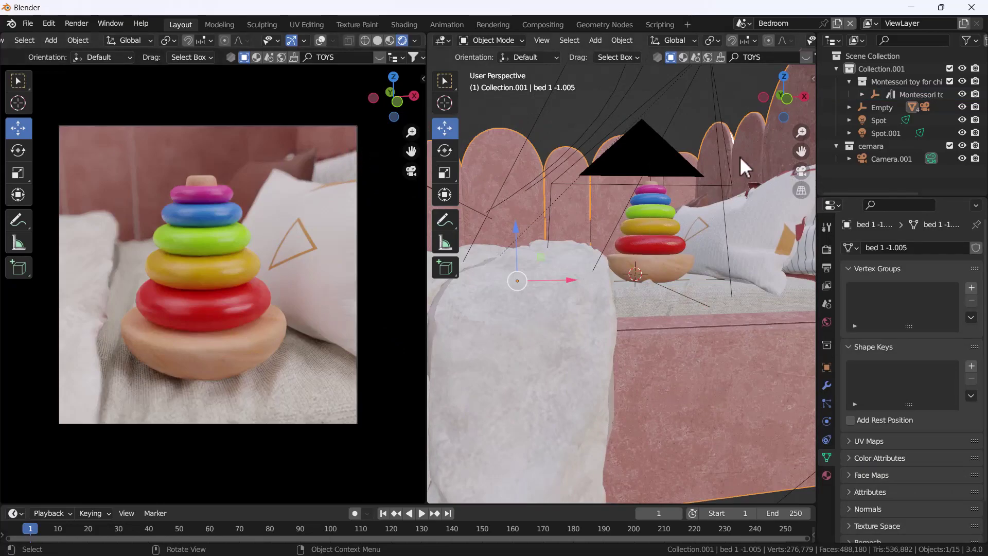
Raise Camera.001's F-Stop from 2.8 to 3.4.
click(891, 159)
scroll(872, 329, down, 5)
mouse_move(926, 471)
mouse_down()
mouse_move(952, 472)
mouse_move(926, 472)
mouse_up()
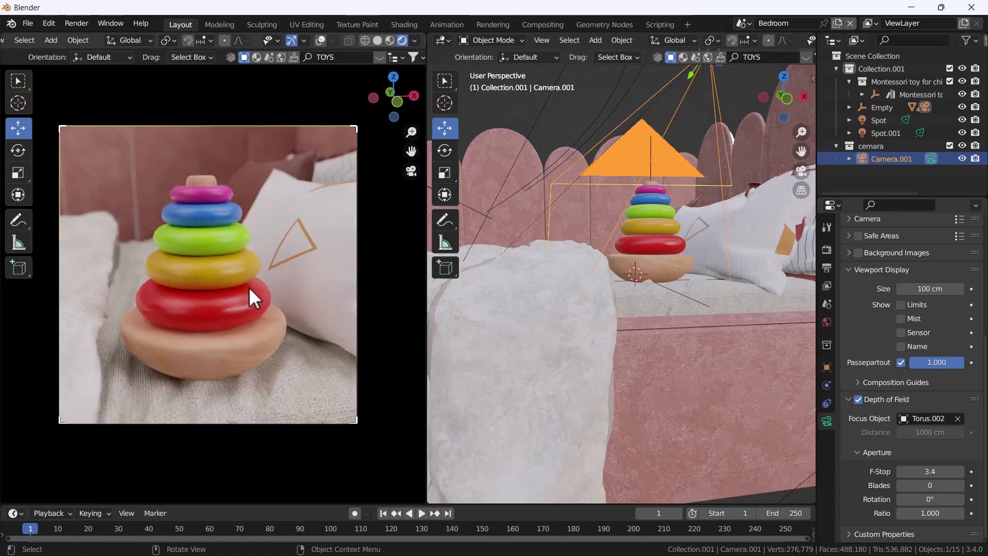
scroll(644, 257, down, 6)
Add an Area light and rotate it 90° so it stands upright.
key(shift+a)
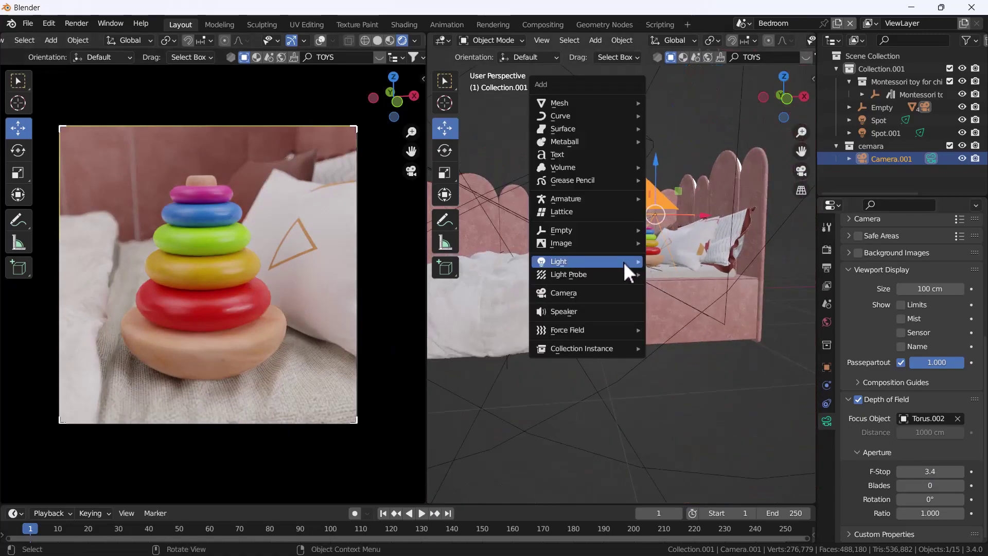
mouse_move(624, 262)
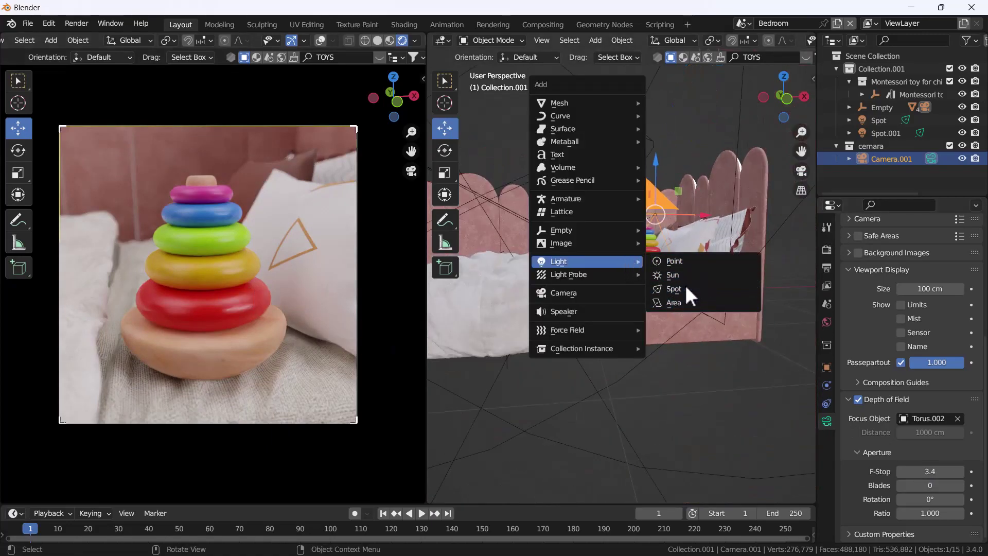
click(681, 302)
middle_drag(657, 261, 720, 293)
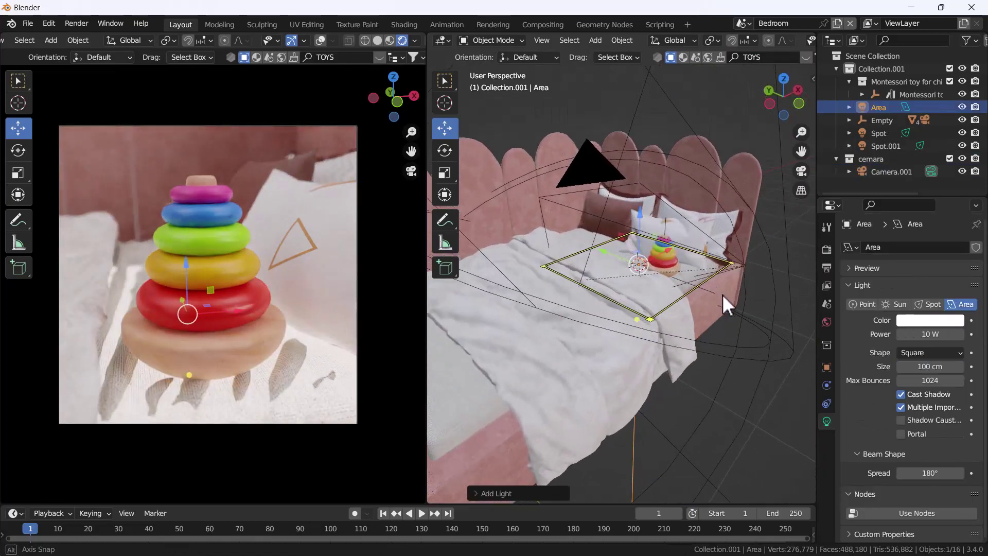
key(g)
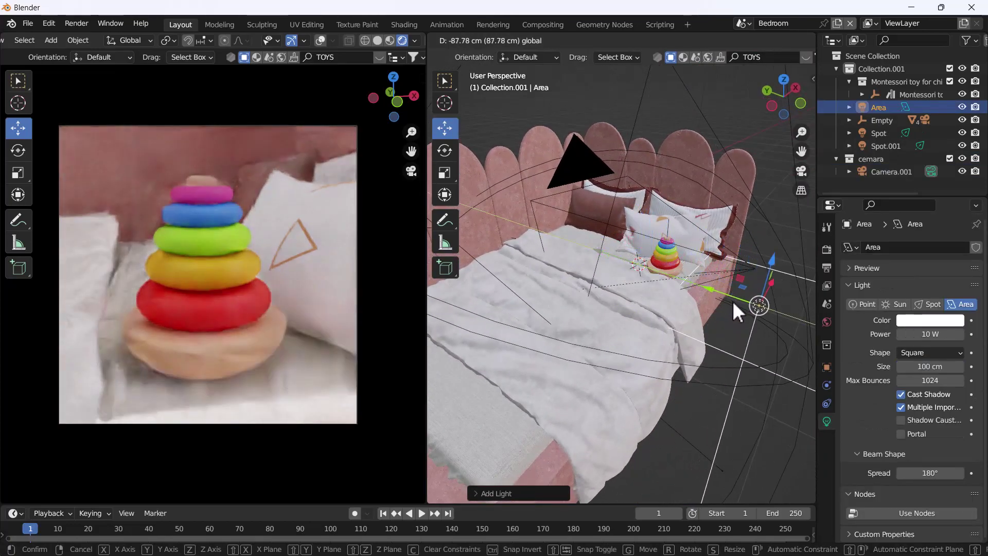
click(743, 308)
click(445, 150)
middle_drag(671, 217, 711, 218)
drag(711, 218, 696, 273)
key(shift+space)
Position the area light beside the bed, about 15 cm higher, facing the toy.
key(g)
middle_drag(684, 286, 685, 233)
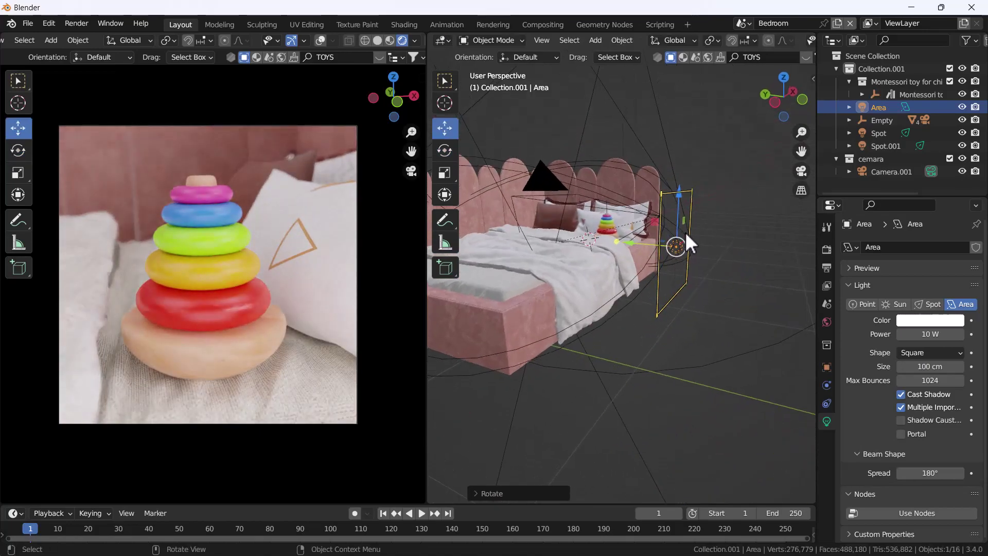
drag(677, 196, 636, 230)
middle_drag(635, 230, 659, 243)
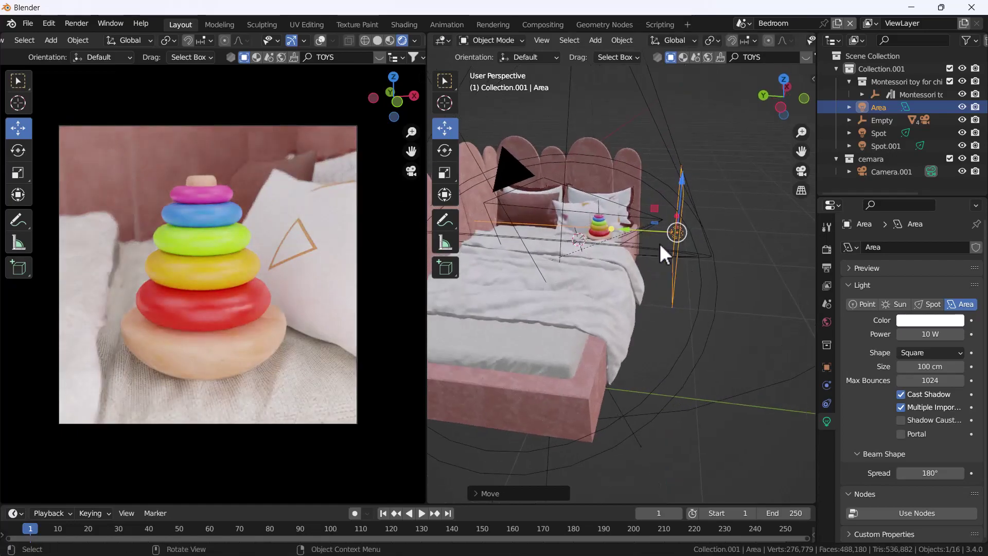
drag(637, 235, 684, 245)
middle_drag(716, 252, 705, 205)
drag(706, 205, 699, 173)
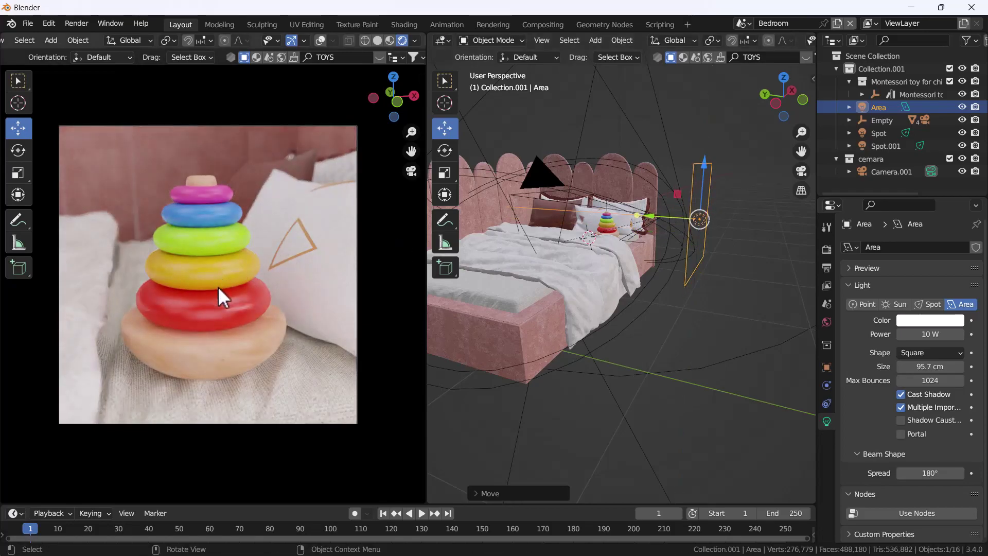
scroll(218, 283, up, 3)
scroll(238, 279, down, 2)
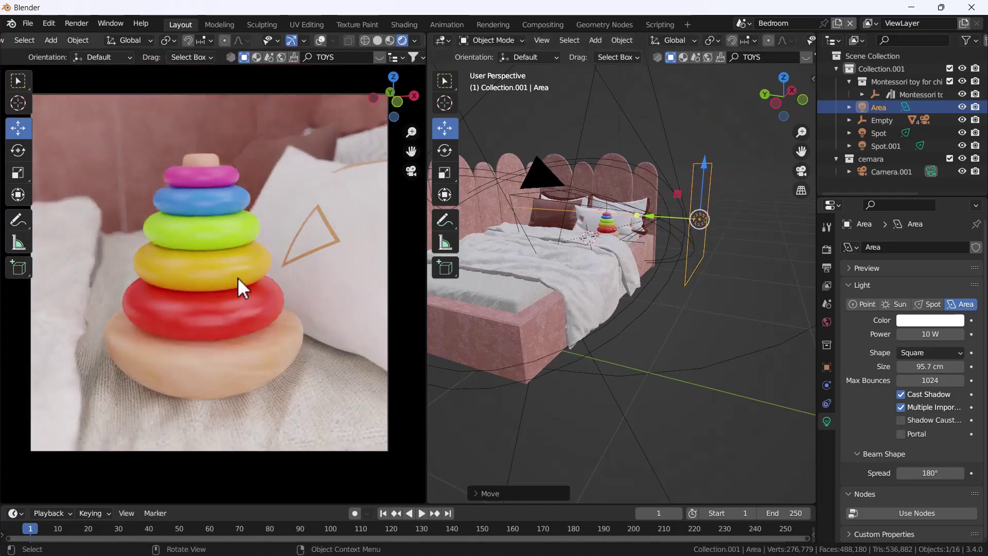
scroll(238, 276, down, 2)
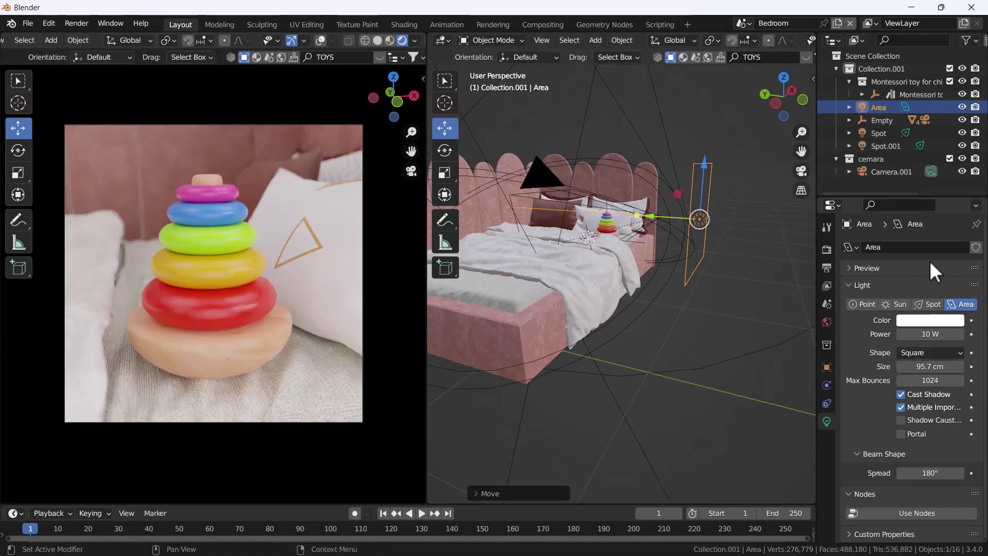
Set the Color Management look to Very High Contrast.
click(825, 252)
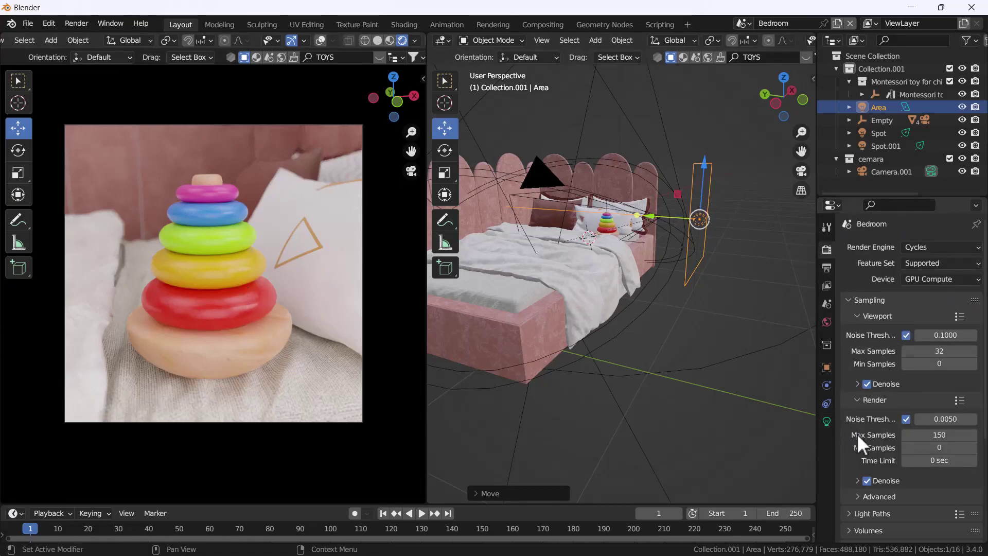
scroll(855, 434, down, 6)
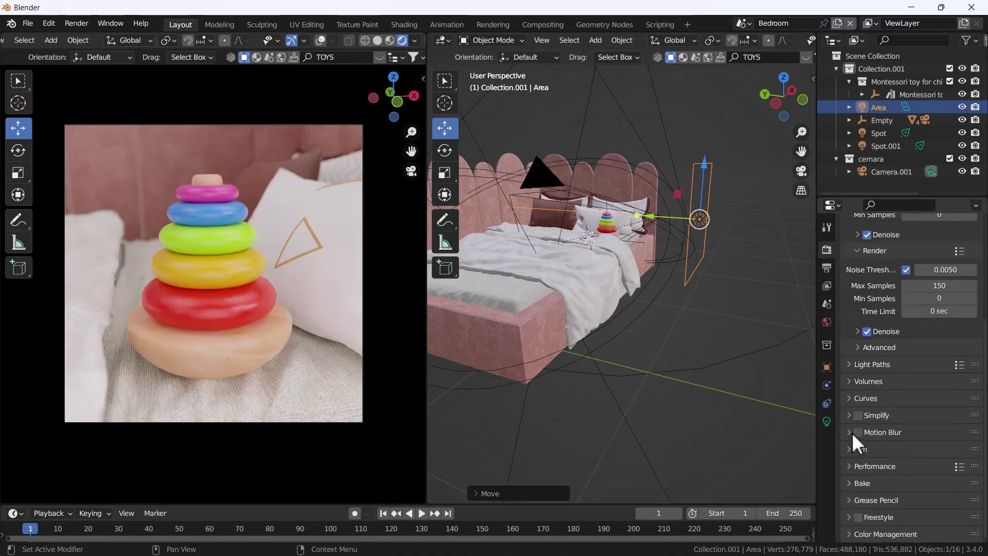
click(888, 534)
scroll(897, 520, down, 3)
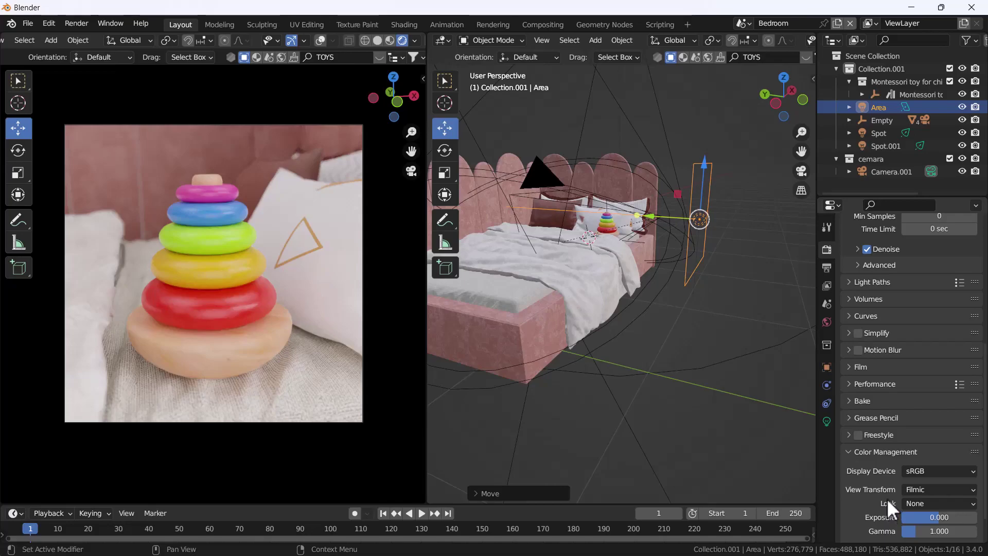
click(944, 505)
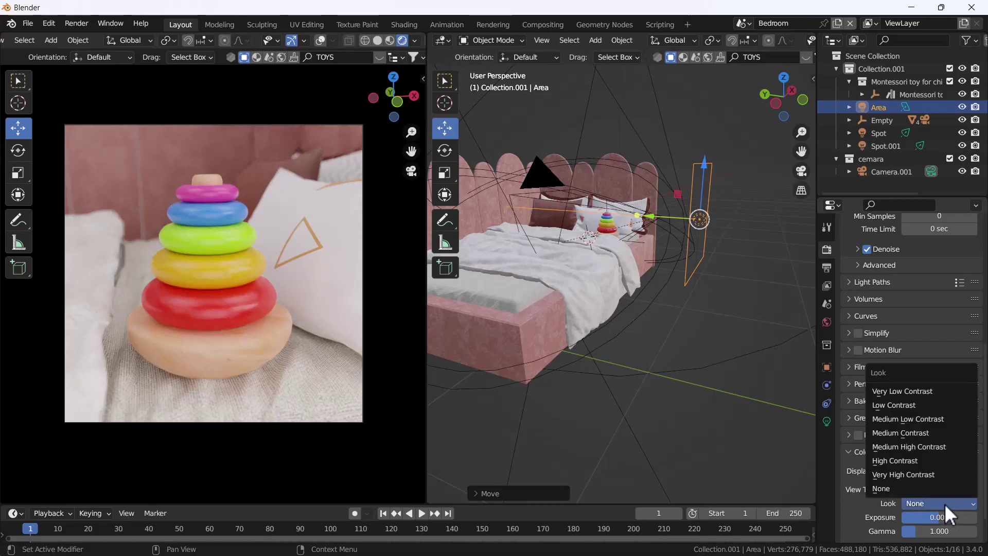
click(916, 462)
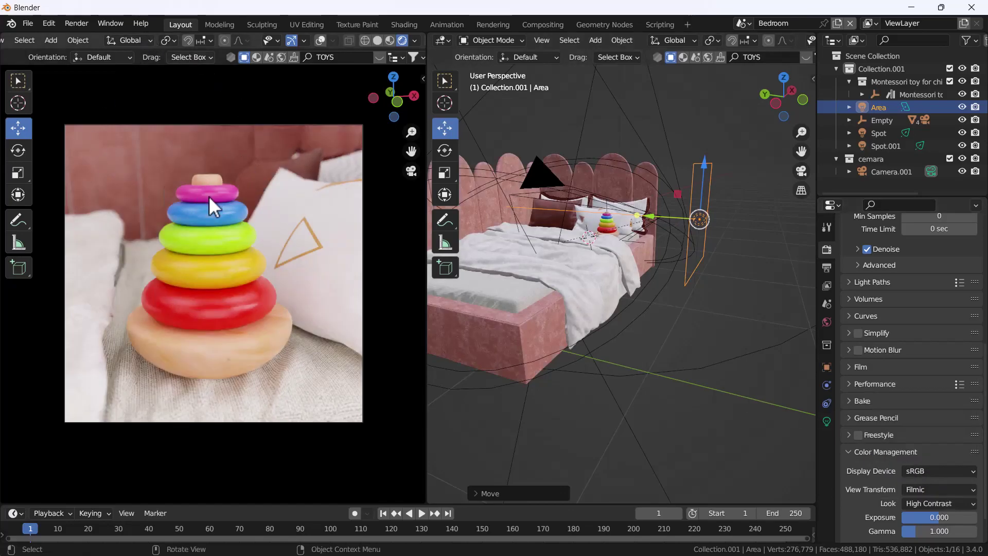
click(927, 502)
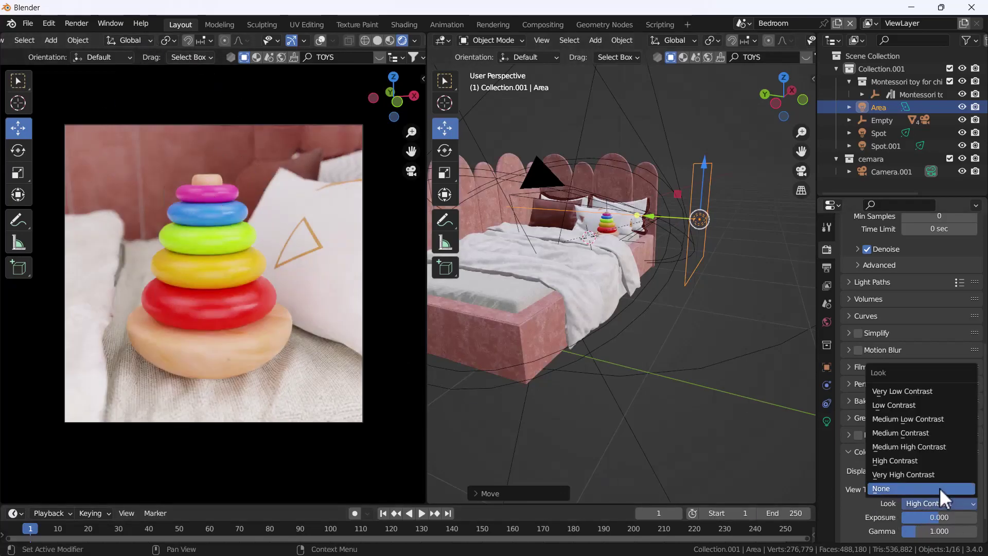
click(909, 476)
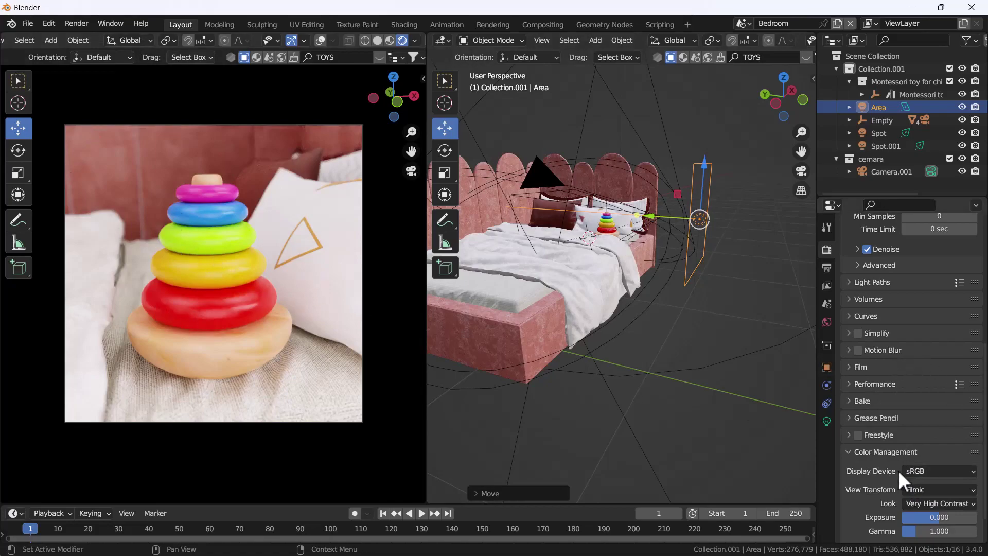
Set the Sequencer colour space to Linear ACEScg and deselect the area light.
scroll(881, 465, down, 1)
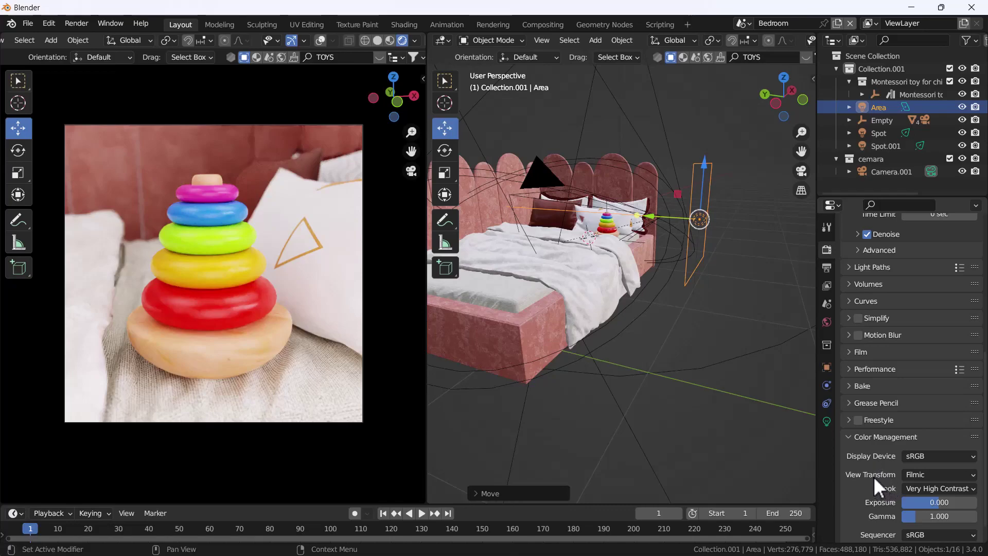
scroll(896, 505, down, 1)
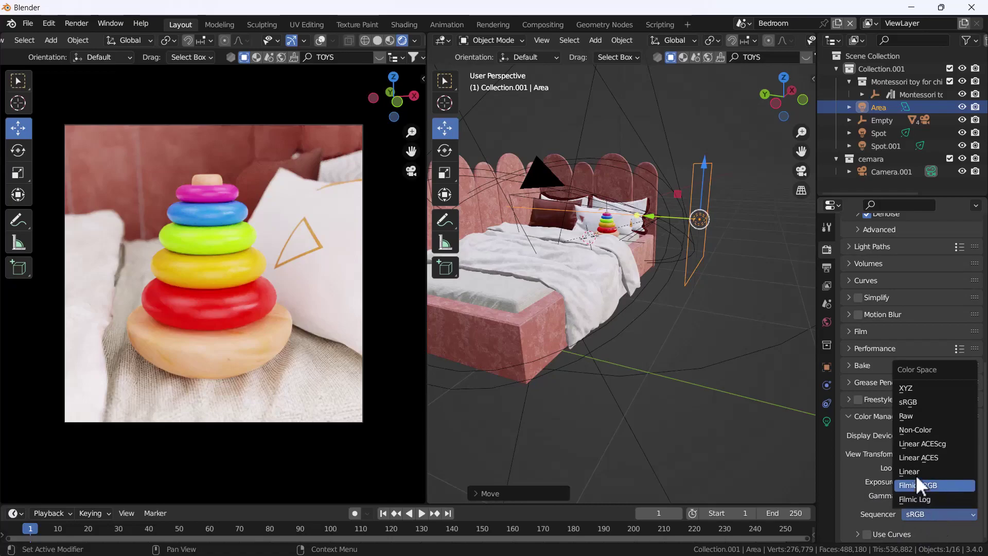
click(936, 443)
click(936, 514)
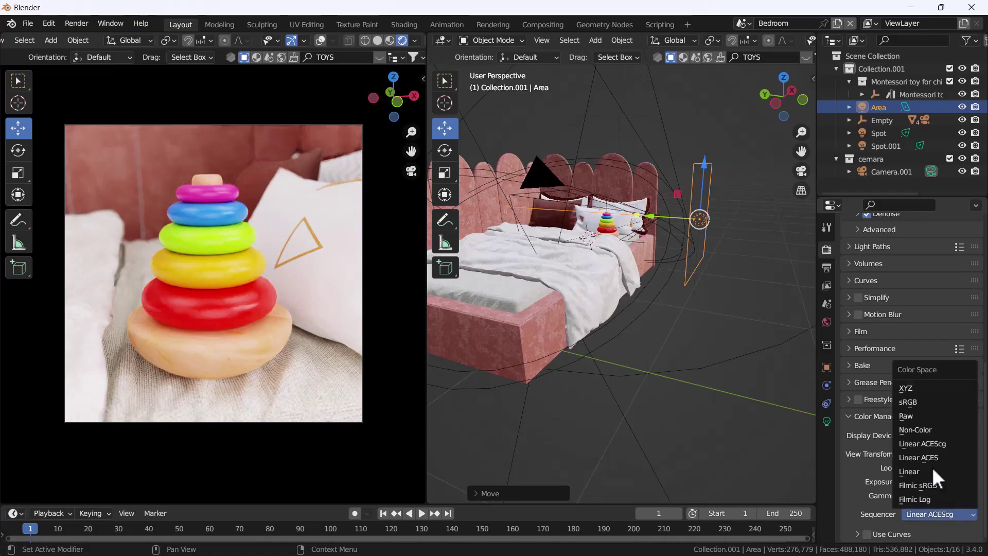
click(931, 445)
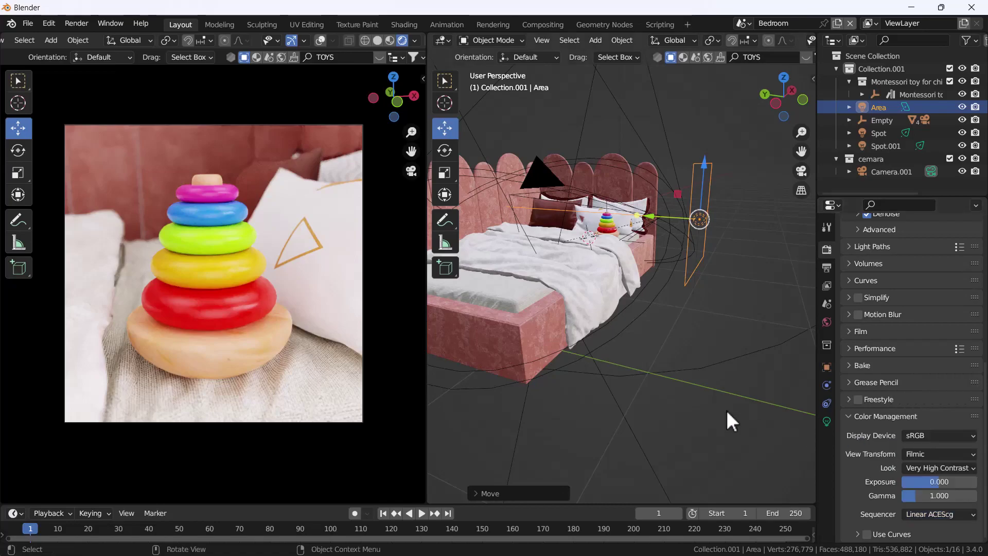
click(715, 405)
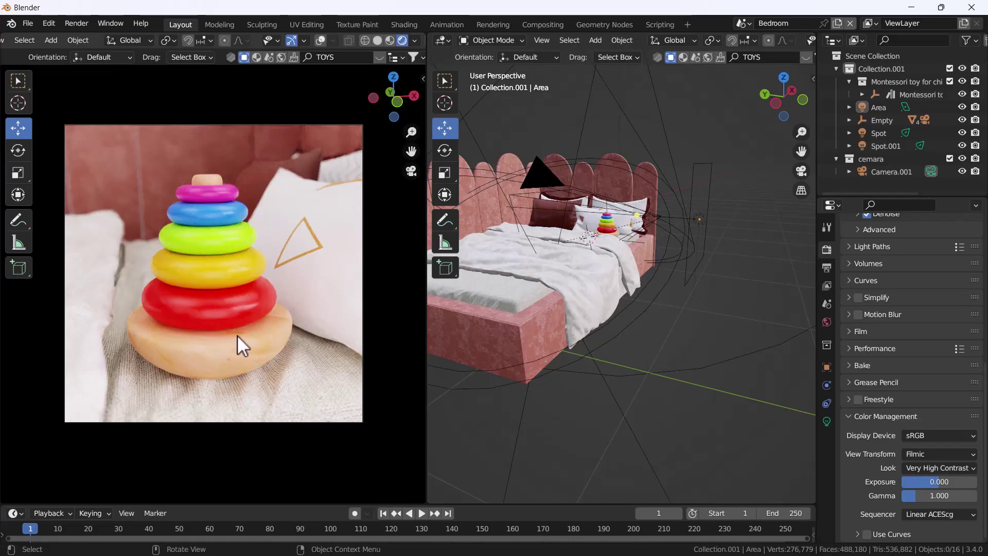
Switch the camera viewport to Solid shading.
click(377, 40)
scroll(908, 309, up, 8)
scroll(897, 288, up, 3)
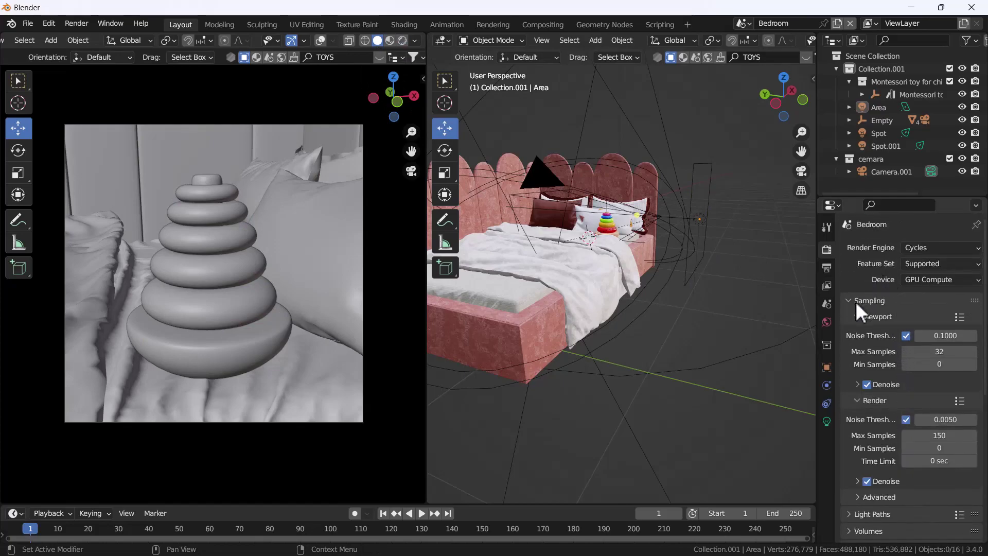
click(940, 434)
key(Return)
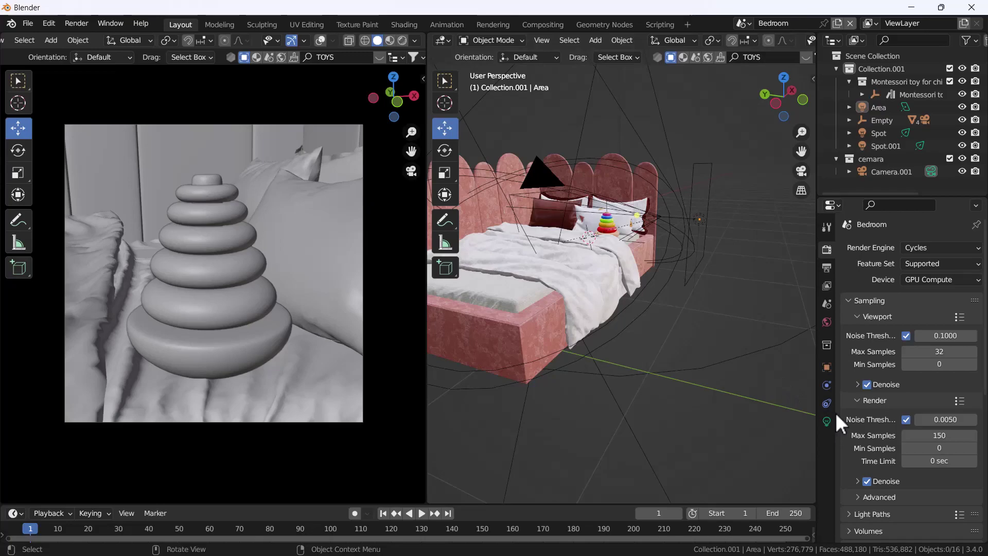
Set render Max Samples to 1000 and render the camera image with F12.
double_click(938, 435)
text(1000)
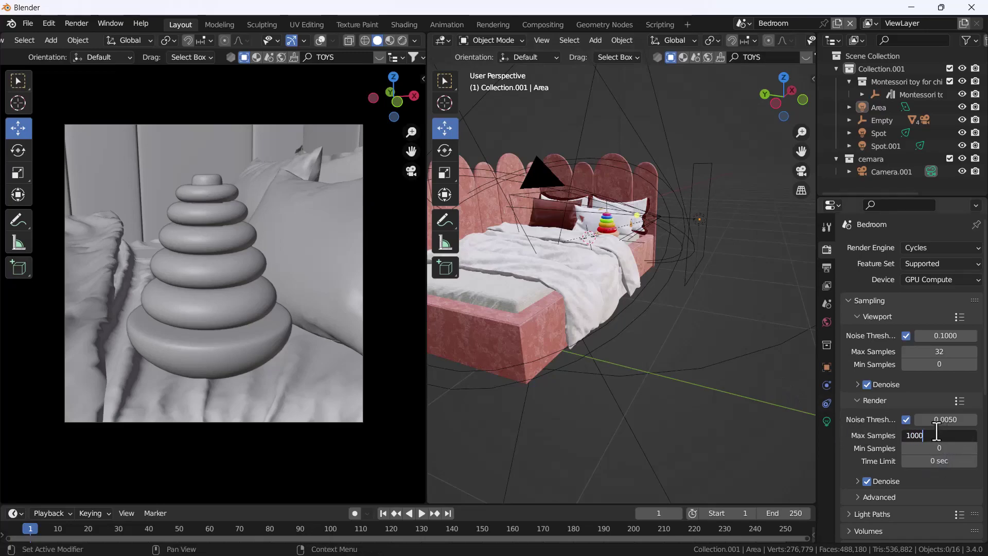
key(Return)
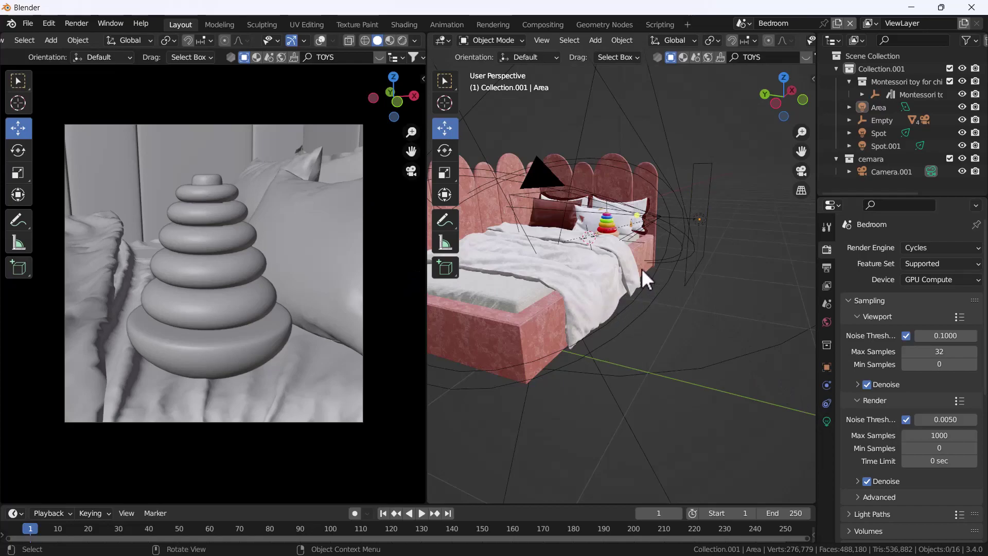
key(F12)
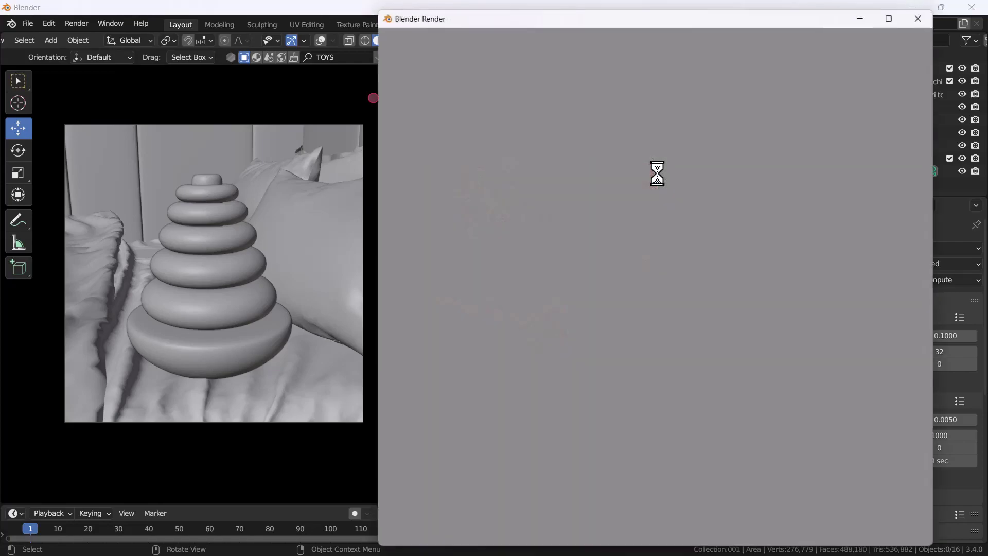